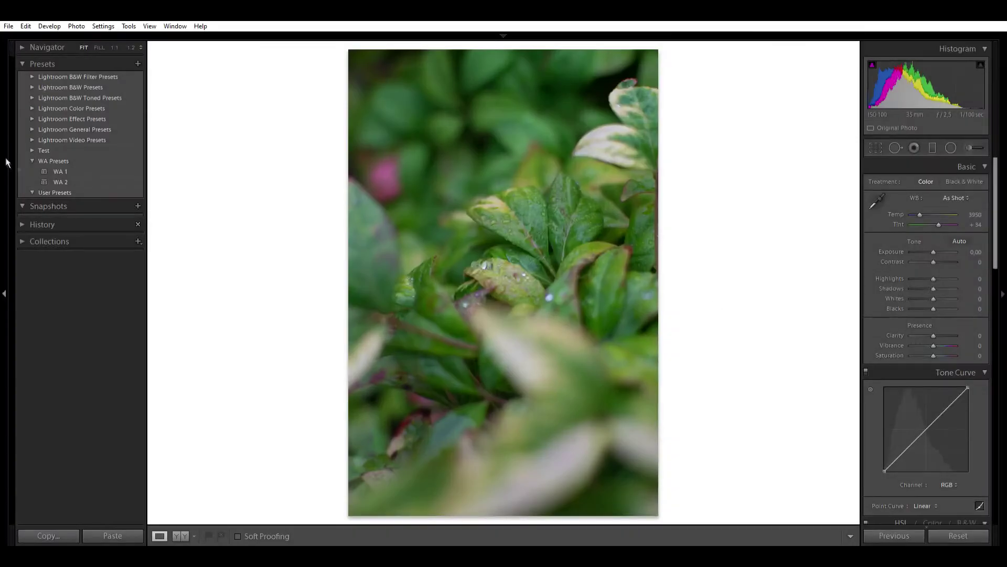
# Apply the WA 1 preset to the leaf photo and crop it to the 4 x 3 aspect ratio
pyautogui.click(101, 173)
pyautogui.press('r')
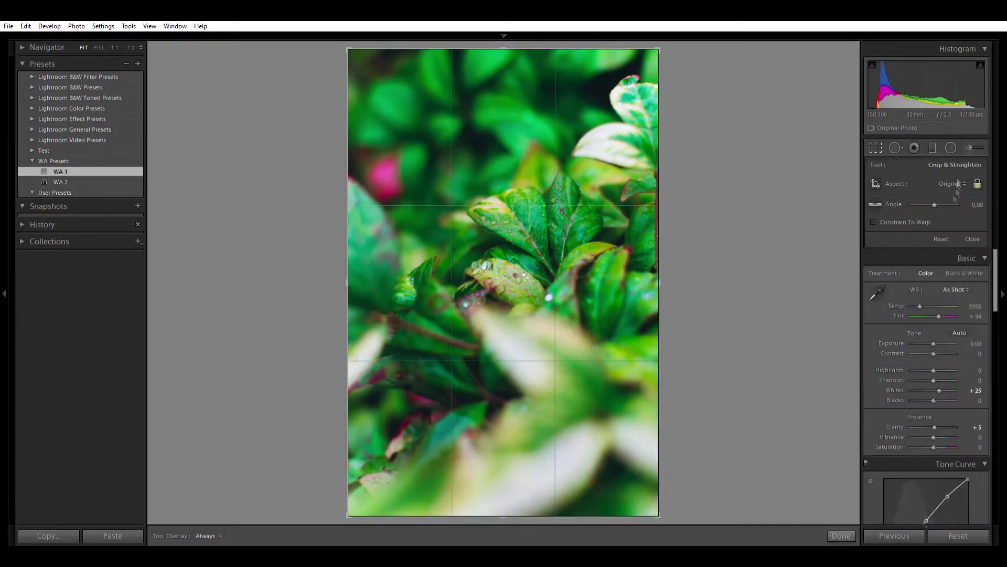
pyautogui.click(956, 182)
pyautogui.click(900, 293)
pyautogui.press('Return')
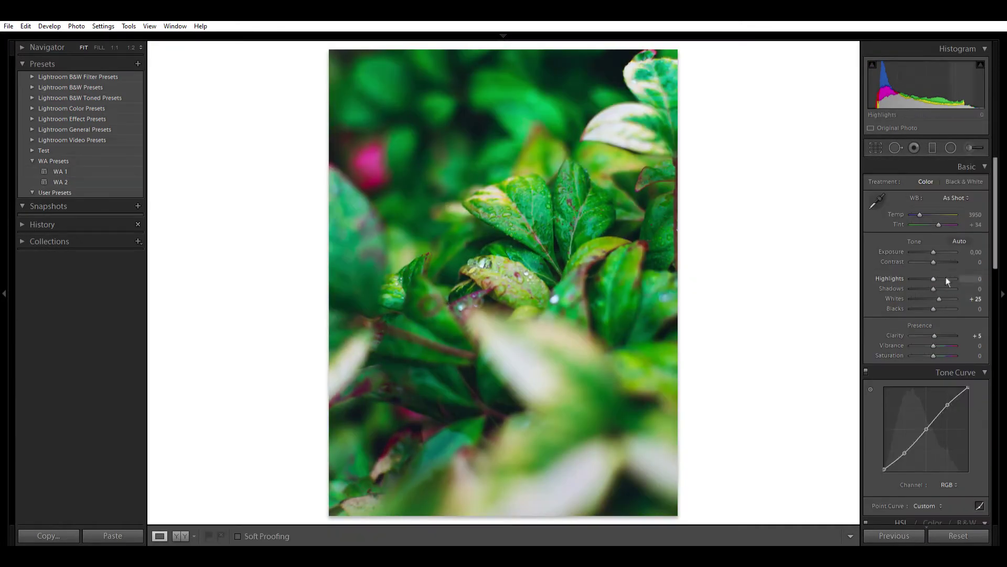
# Set Vibrance to -25, Exposure to -0.50 and Contrast to +30, and tighten the crop around the wet leaves
pyautogui.moveTo(925, 344); pyautogui.dragTo(927, 345)
pyautogui.moveTo(937, 253)
pyautogui.mouseDown()
pyautogui.moveTo(940, 262)
pyautogui.moveTo(932, 252)
pyautogui.mouseUp()
pyautogui.press('\\')
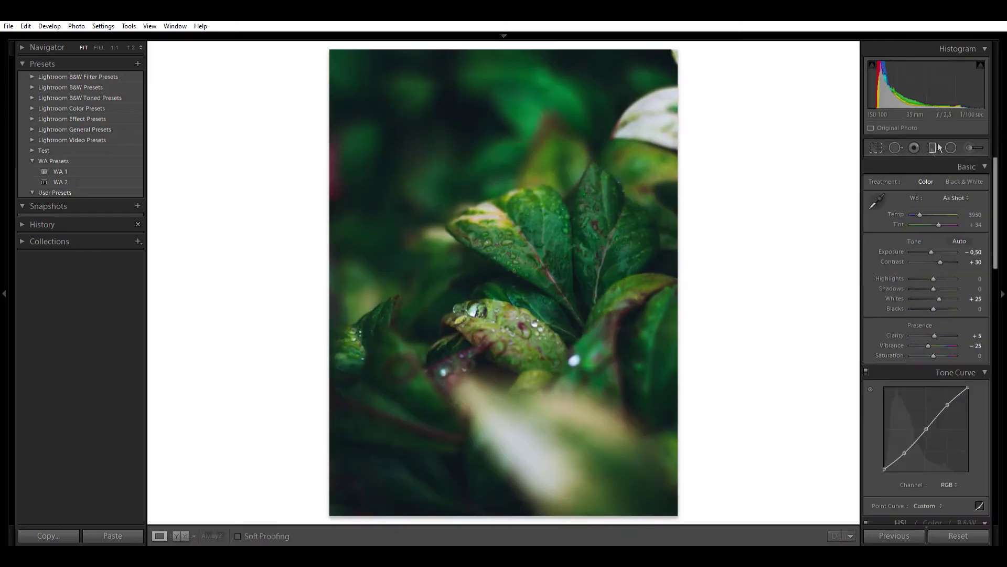
# Darken the lower and upper parts of the photo with two graduated filters at exposure -1.00
pyautogui.click(933, 148)
pyautogui.moveTo(494, 494)
pyautogui.mouseDown()
pyautogui.moveTo(499, 330)
pyautogui.moveTo(503, 345)
pyautogui.mouseUp()
pyautogui.moveTo(523, 164); pyautogui.dragTo(519, 416)
pyautogui.moveTo(926, 221); pyautogui.dragTo(932, 219)
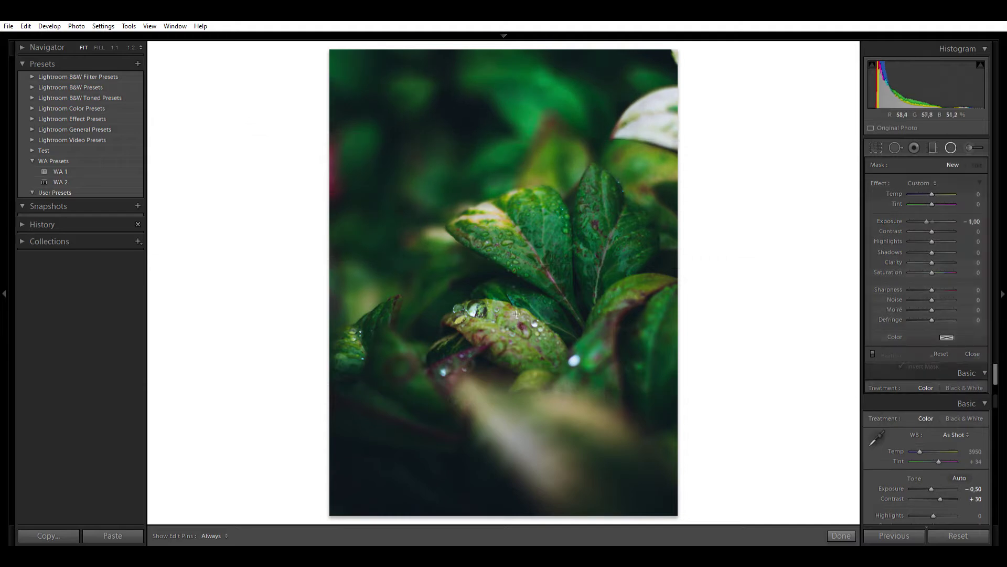
# Place and enlarge an inverted radial filter over the wet central leaf, adjust its exposure, and compare with the original
pyautogui.moveTo(486, 311); pyautogui.dragTo(629, 353)
pyautogui.moveTo(926, 221); pyautogui.dragTo(932, 222)
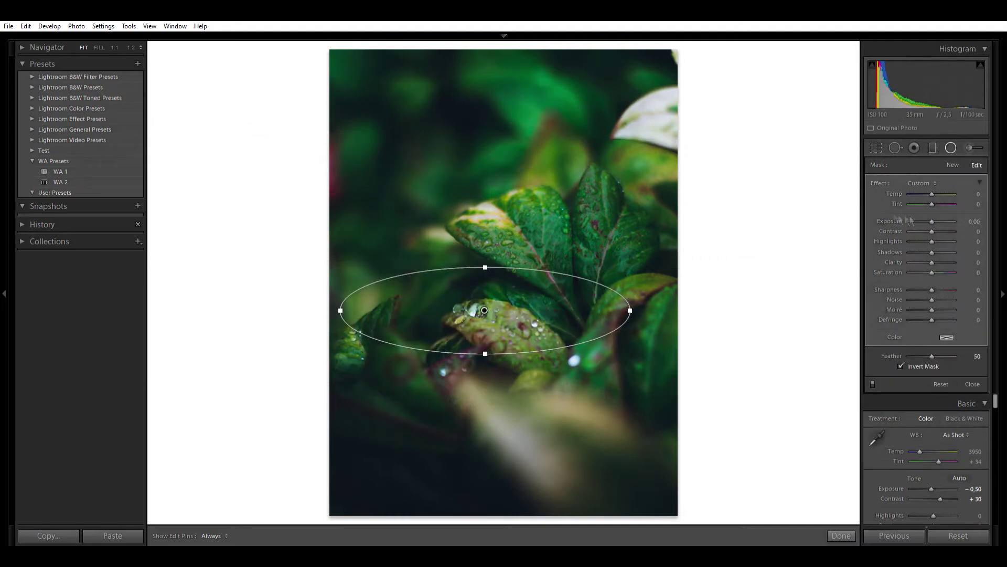
pyautogui.moveTo(482, 304); pyautogui.dragTo(514, 313)
pyautogui.moveTo(669, 313); pyautogui.dragTo(661, 370)
pyautogui.click(840, 535)
pyautogui.press('\\')
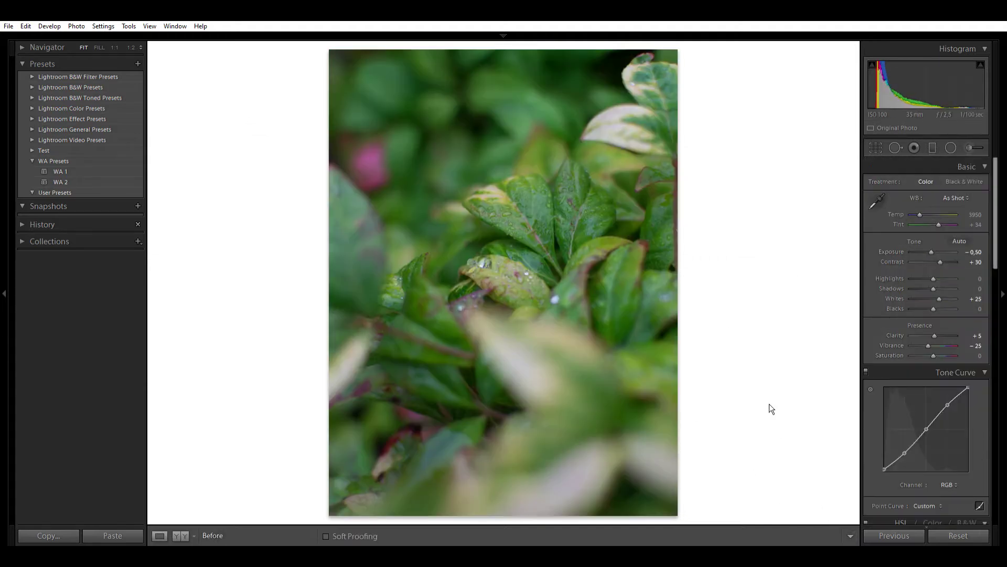
pyautogui.press('\\')
# Set the split-toning saturation of the shadows to 5
pyautogui.scroll(-10, 877, 370)
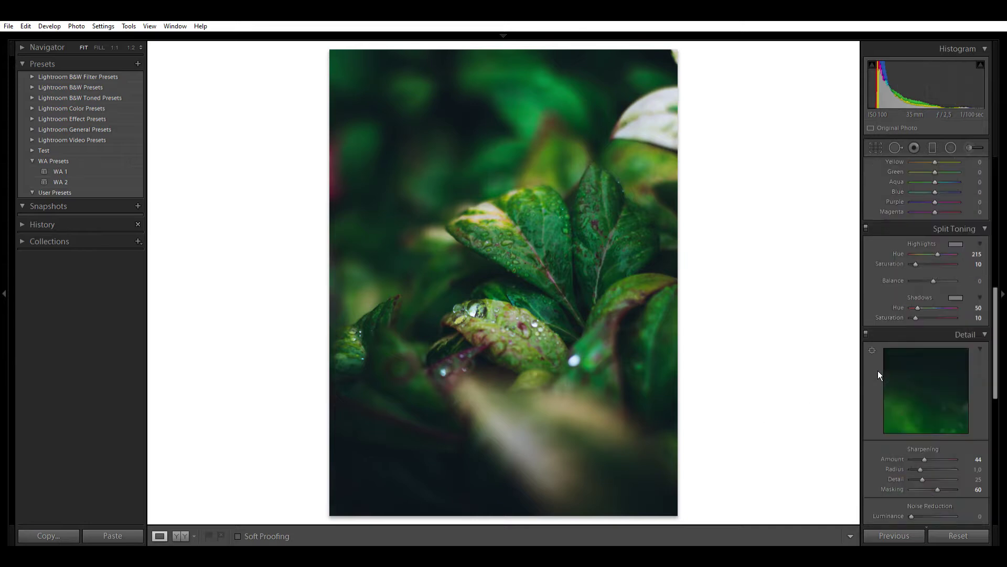
pyautogui.click(873, 227)
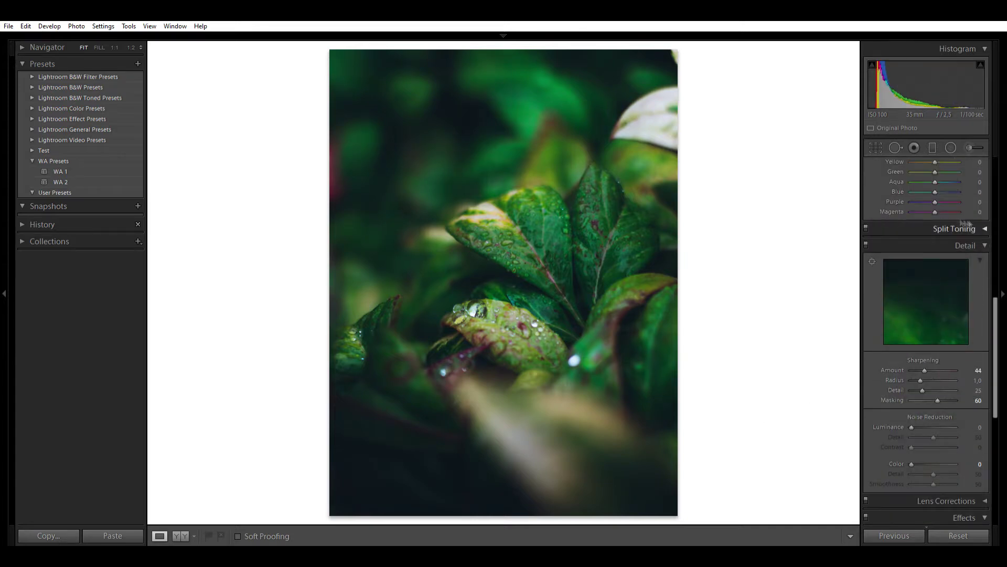
pyautogui.click(964, 224)
pyautogui.press('Up')
pyautogui.press('Up')
pyautogui.press('Up')
pyautogui.press('Up')
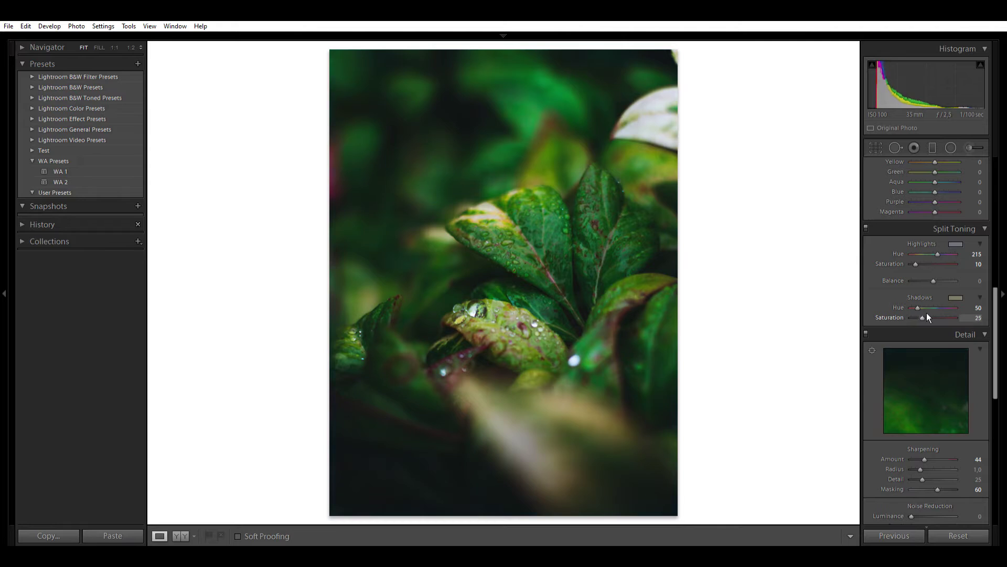
pyautogui.press('Down')
pyautogui.press('Down')
pyautogui.press('Down')
pyautogui.press('Down')
pyautogui.press('Down')
# Try stronger and weaker split-toning saturation for the highlights and settle on a subtle level
pyautogui.press('Up')
pyautogui.press('Up')
pyautogui.press('Up')
pyautogui.press('Up')
pyautogui.press('Up')
pyautogui.press('Up')
pyautogui.press('Up')
pyautogui.press('Up')
pyautogui.press('Down')
pyautogui.press('Down')
pyautogui.press('Down')
pyautogui.press('Down')
pyautogui.press('Down')
pyautogui.press('Down')
pyautogui.press('Down')
pyautogui.press('Down')
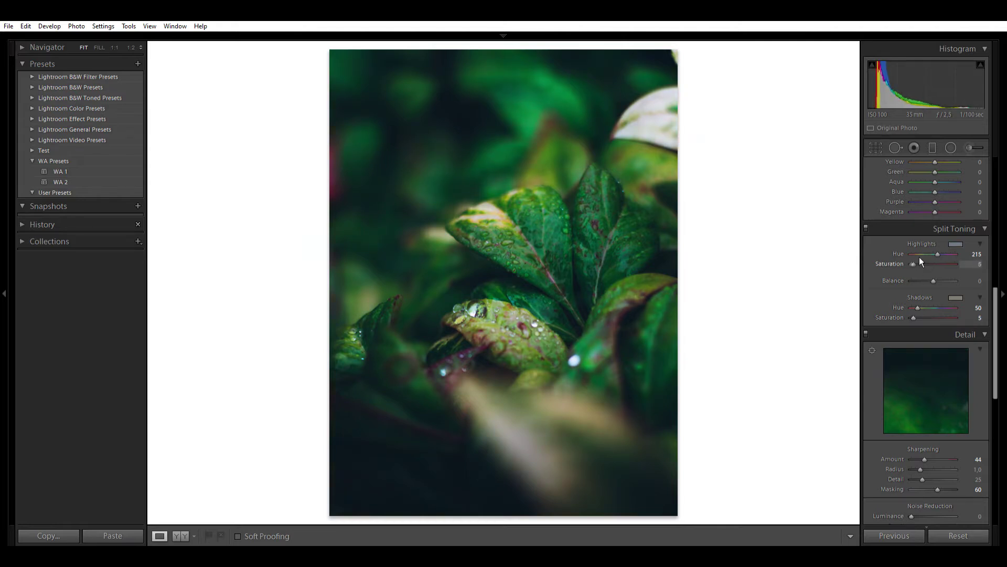
pyautogui.press('Up')
pyautogui.press('Up')
pyautogui.press('Down')
# Set the post-crop vignette to amount -15 and midpoint 0, and compare the edit with the original
pyautogui.scroll(-5, 934, 298)
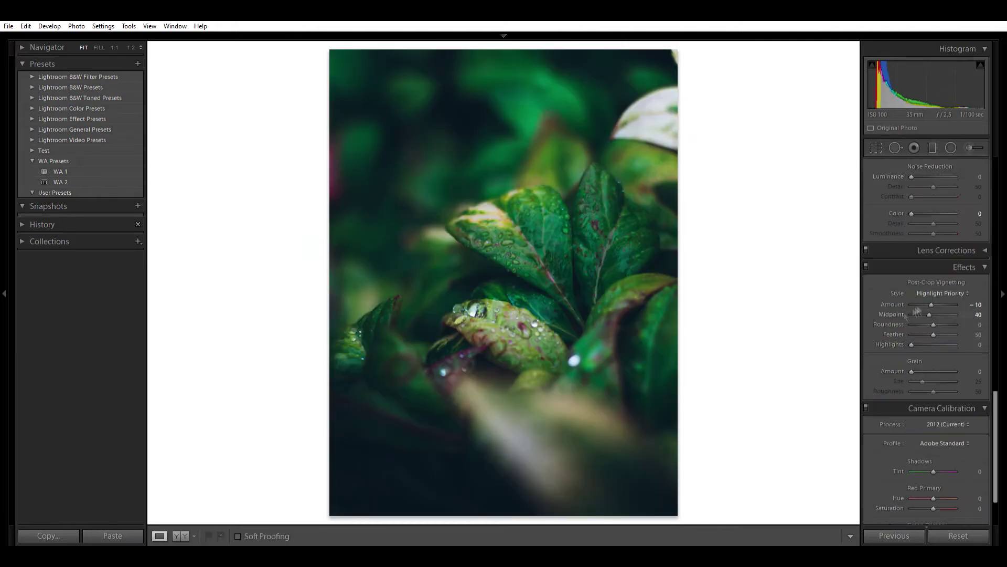
pyautogui.press('Down')
pyautogui.press('Down')
pyautogui.press('Down')
pyautogui.press('Down')
pyautogui.press('Down')
pyautogui.press('Up')
pyautogui.press('\\')
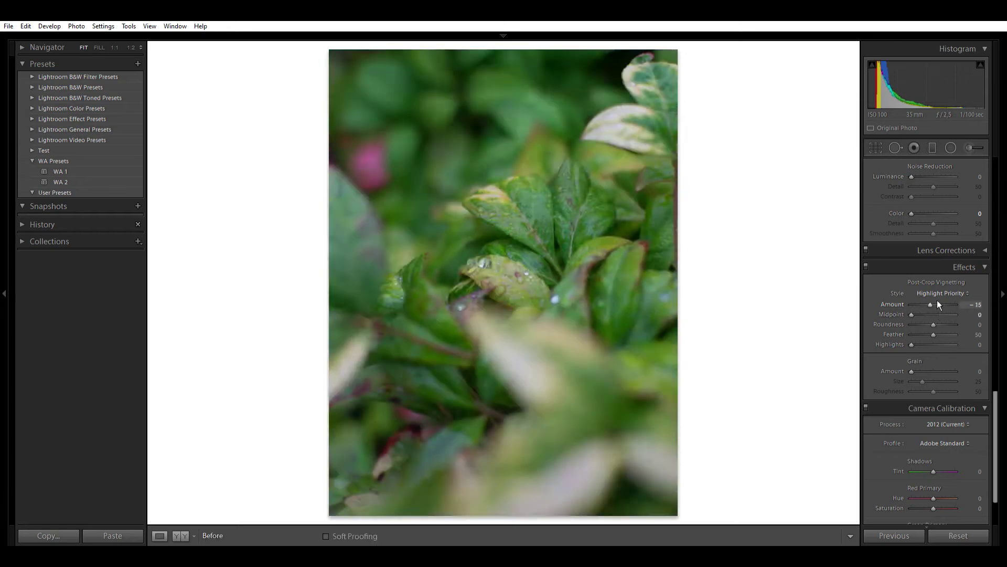
pyautogui.press('\\')
pyautogui.press('\\')
pyautogui.press('\\')
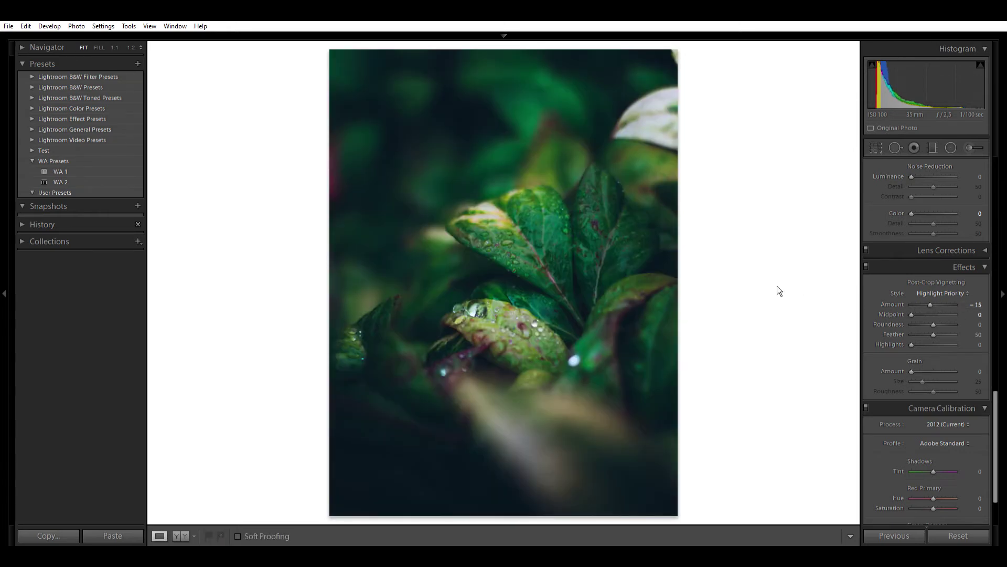
# Apply the WA 1 preset to the next photo
pyautogui.press('Right')
pyautogui.click(80, 168)
pyautogui.scroll(10, 882, 363)
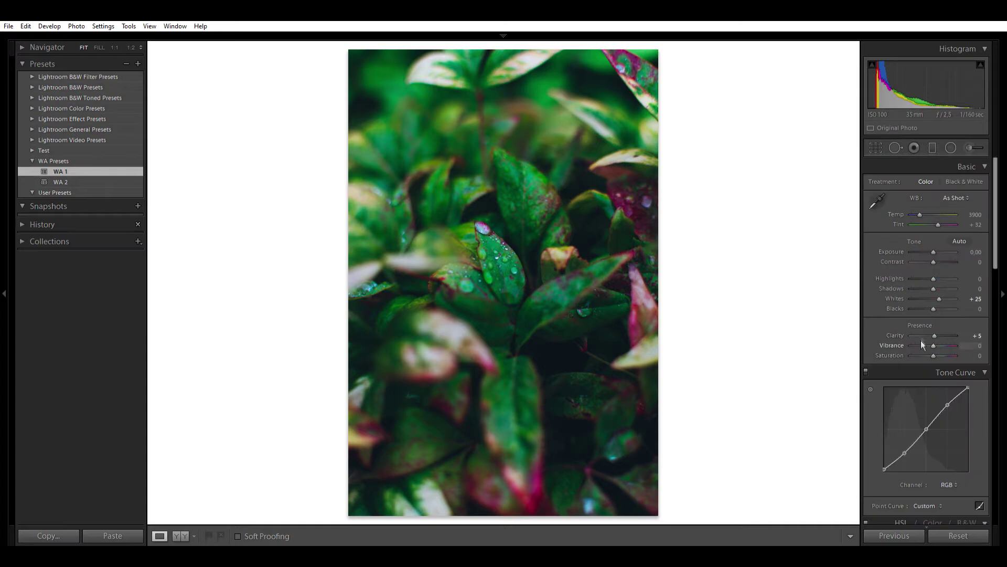
# Copy the first photo's develop settings, crop and filters onto the second photo
pyautogui.hotkey('ctrl', 'Right')
pyautogui.hotkey('ctrl', 'Right')
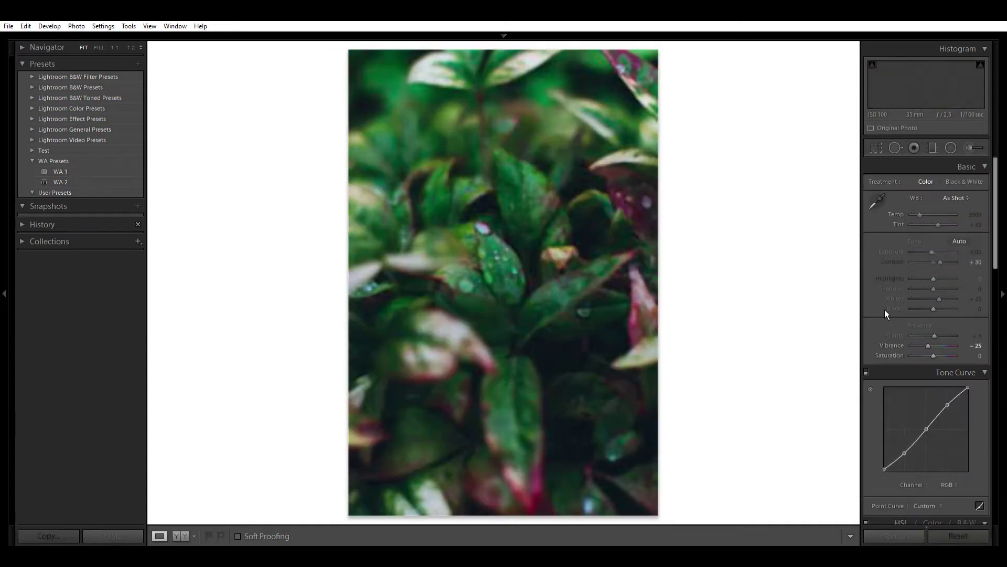
pyautogui.hotkey('ctrl', 'Right')
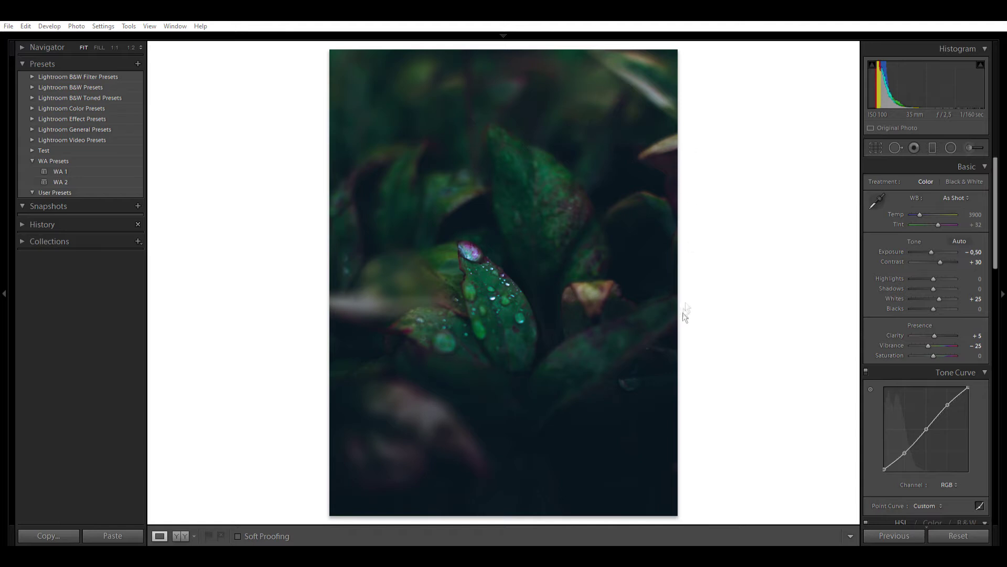
# Enlarge and reposition the 4 x 3 crop around the wet central leaf and compare the result with the original
pyautogui.click(875, 148)
pyautogui.moveTo(503, 432); pyautogui.dragTo(503, 456)
pyautogui.moveTo(530, 386); pyautogui.dragTo(534, 422)
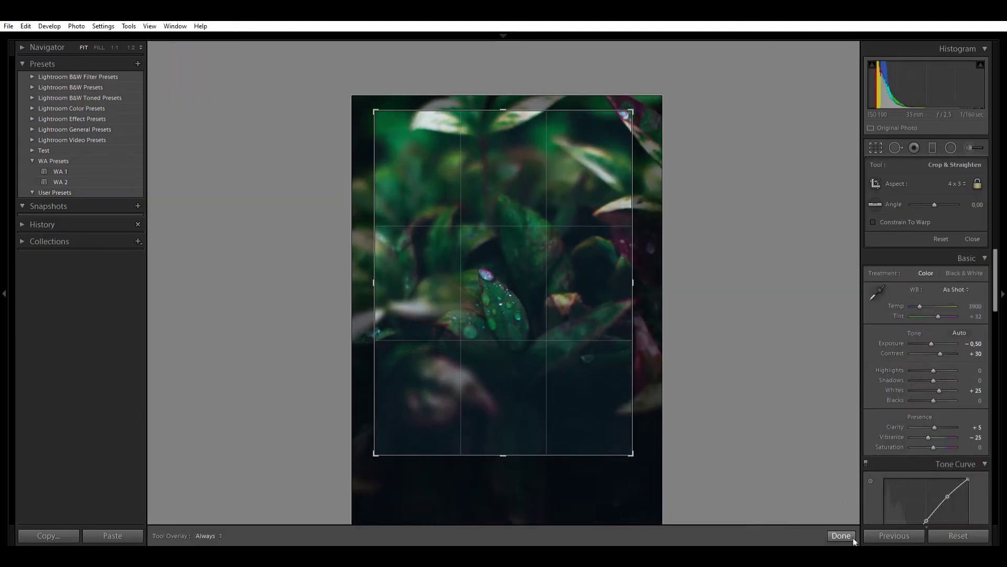
pyautogui.click(843, 536)
pyautogui.press('\\')
pyautogui.press('\\')
# Set Highlights to +55 and Exposure to -0.40, and compare the edit with the original
pyautogui.moveTo(933, 278); pyautogui.dragTo(944, 279)
pyautogui.moveTo(934, 252); pyautogui.dragTo(946, 279)
pyautogui.press('\\')
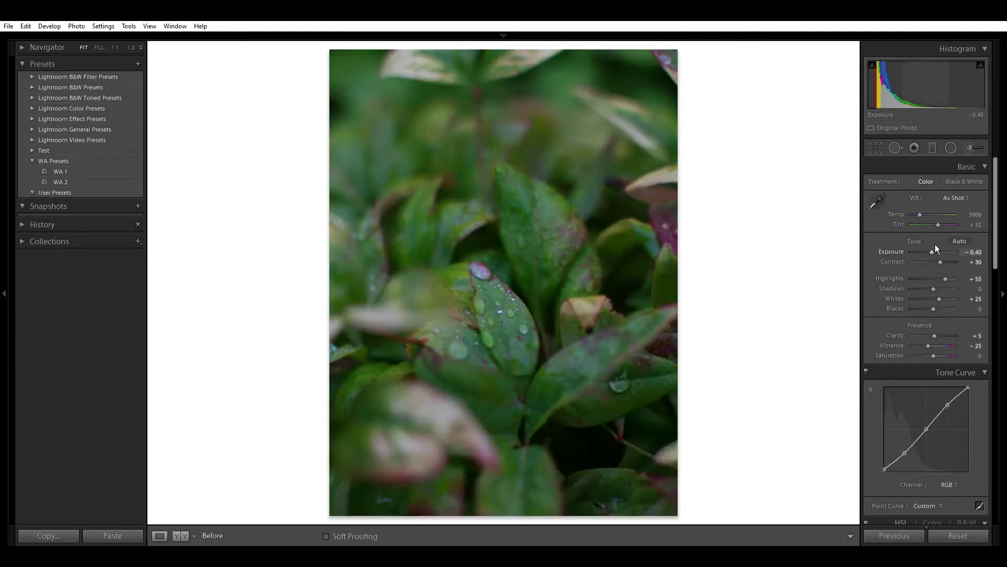
pyautogui.press('\\')
# Reposition the crop frame to refine the composition around the wet leaf
pyautogui.click(875, 148)
pyautogui.moveTo(598, 192); pyautogui.dragTo(561, 220)
pyautogui.click(841, 535)
# Adjust the position and angle of the existing graduated filters on the second photo
pyautogui.click(933, 148)
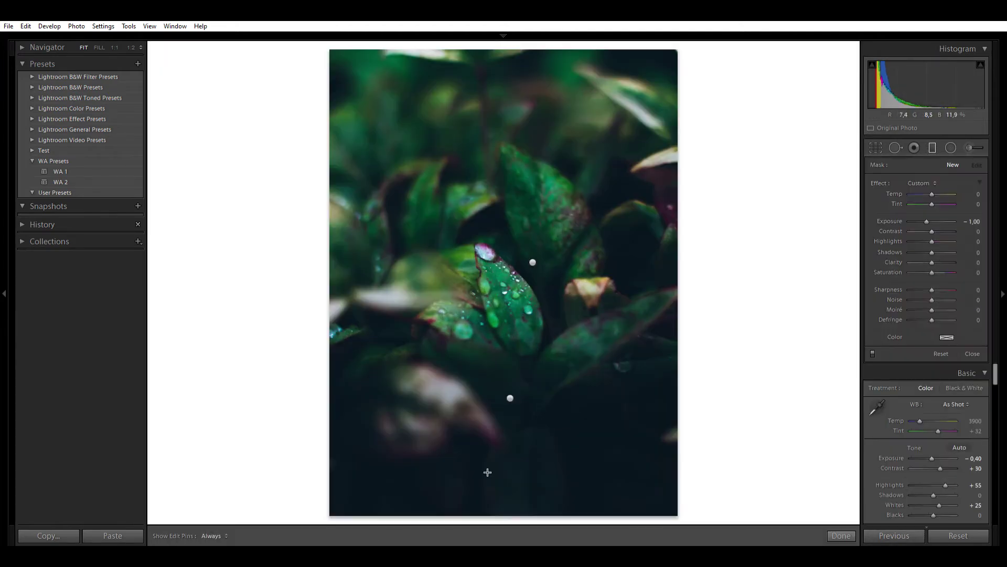
pyautogui.click(512, 396)
pyautogui.moveTo(591, 400); pyautogui.dragTo(591, 397)
pyautogui.moveTo(533, 261); pyautogui.dragTo(493, 346)
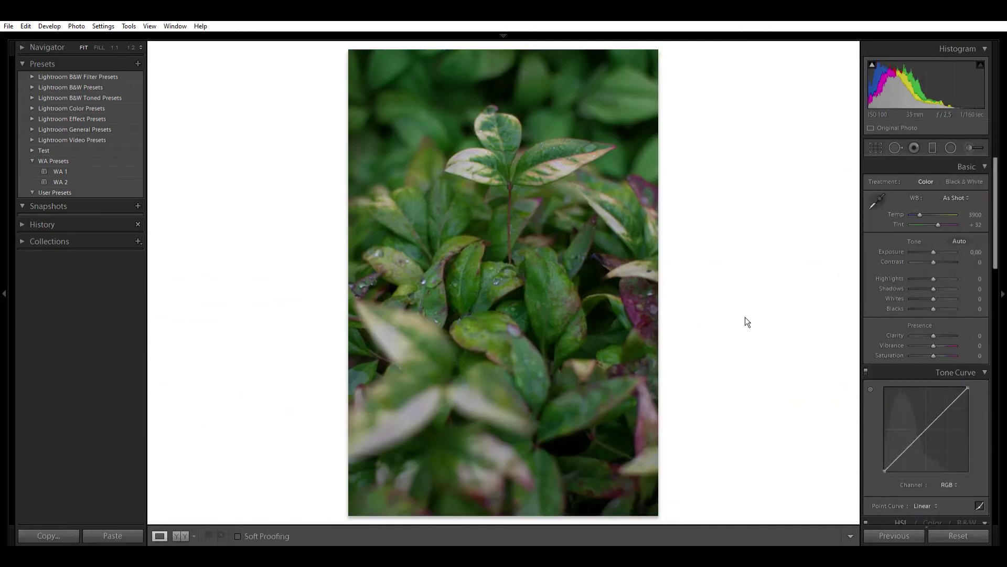
# Apply the copied develop settings to the third photo and set its Exposure to +0.20
pyautogui.press('\\')
pyautogui.moveTo(930, 253); pyautogui.dragTo(933, 252)
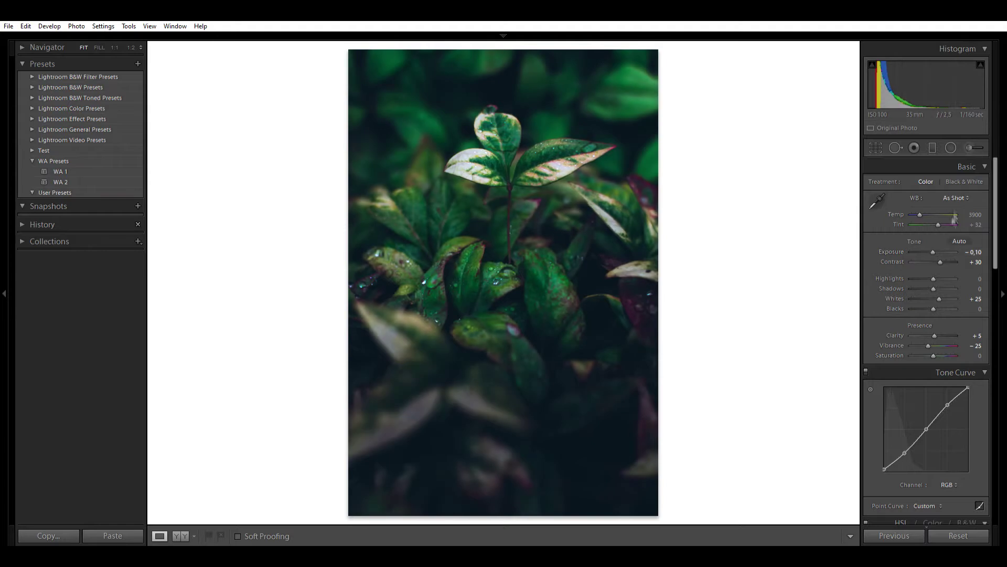
pyautogui.click(946, 231)
pyautogui.click(948, 200)
pyautogui.click(947, 211)
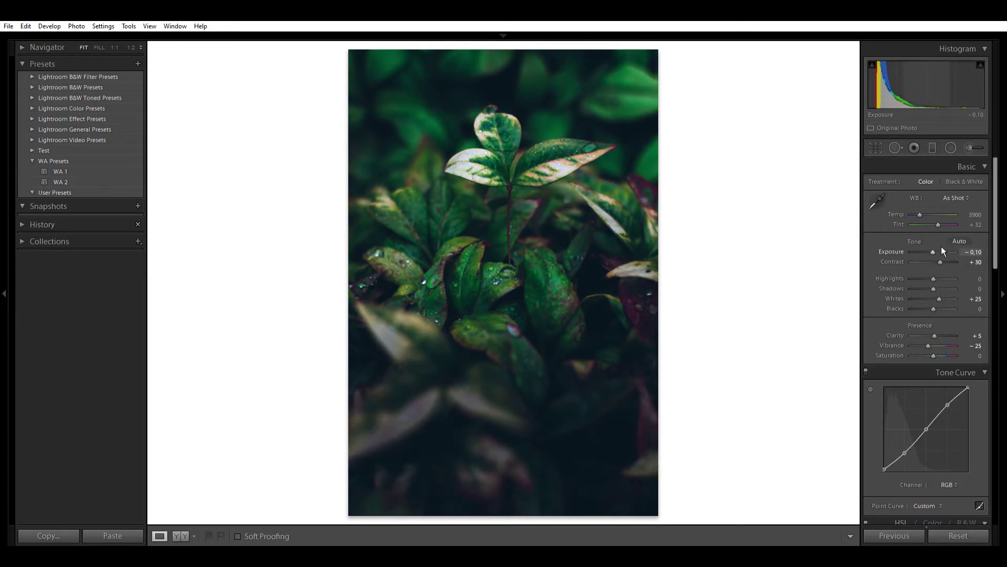
pyautogui.press('Up')
pyautogui.press('Up')
pyautogui.press('Up')
# Crop the third photo to the 4 x 5 / 8 x 10 aspect ratio
pyautogui.press('r')
pyautogui.click(946, 184)
pyautogui.click(950, 234)
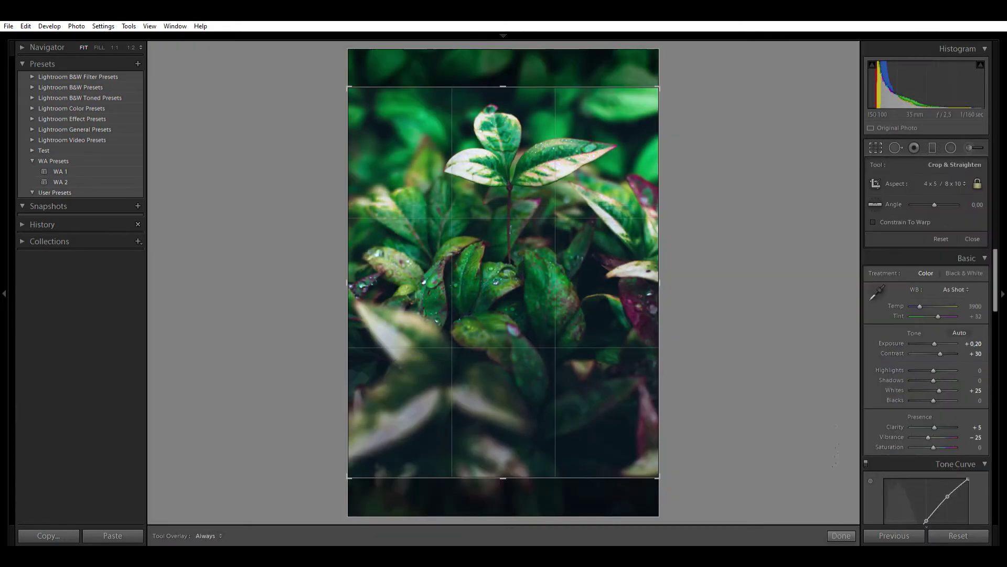
pyautogui.press('Return')
# Reposition and tilt the lower graduated filter, set its exposure to -1.30, and compare the edit with the original
pyautogui.press('m')
pyautogui.moveTo(496, 404); pyautogui.dragTo(504, 288)
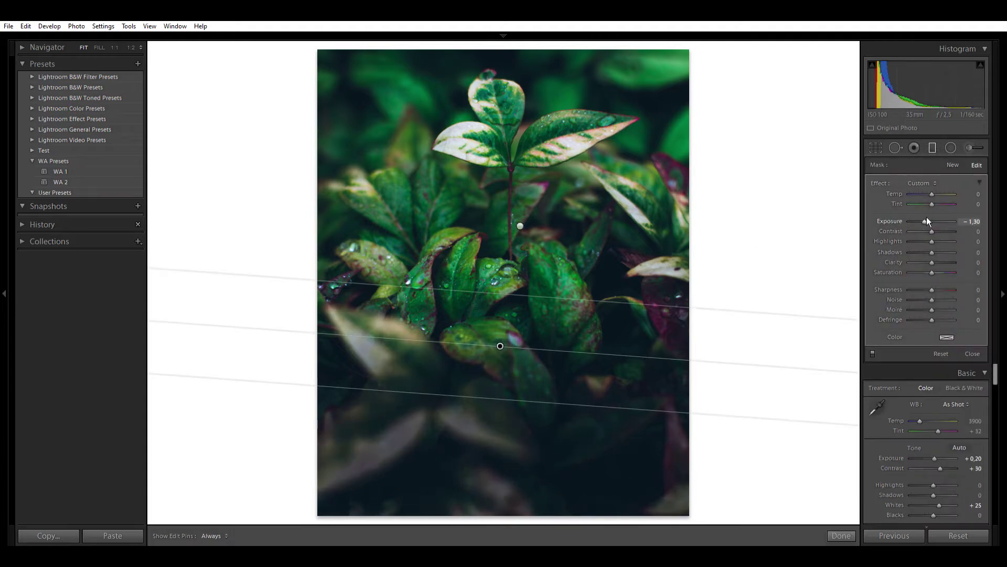
pyautogui.moveTo(547, 406); pyautogui.dragTo(547, 421)
pyautogui.moveTo(697, 367); pyautogui.dragTo(697, 342)
pyautogui.click(842, 535)
pyautogui.press('\\')
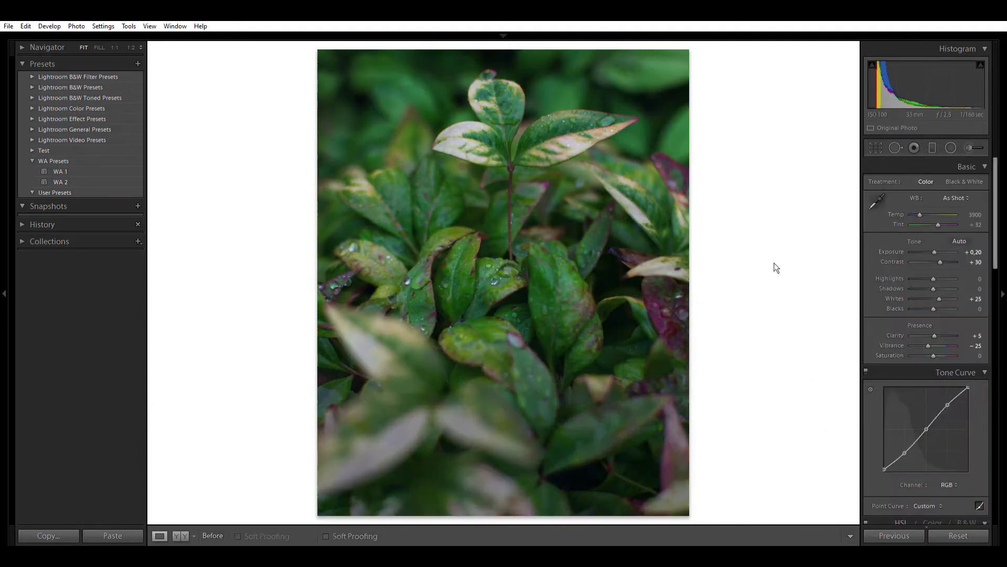
# Move and widen the lower graduated filter over the bottom leaves, with its exposure at -1.60
pyautogui.press('\\')
pyautogui.click(932, 148)
pyautogui.click(501, 354)
pyautogui.moveTo(510, 415); pyautogui.dragTo(582, 383)
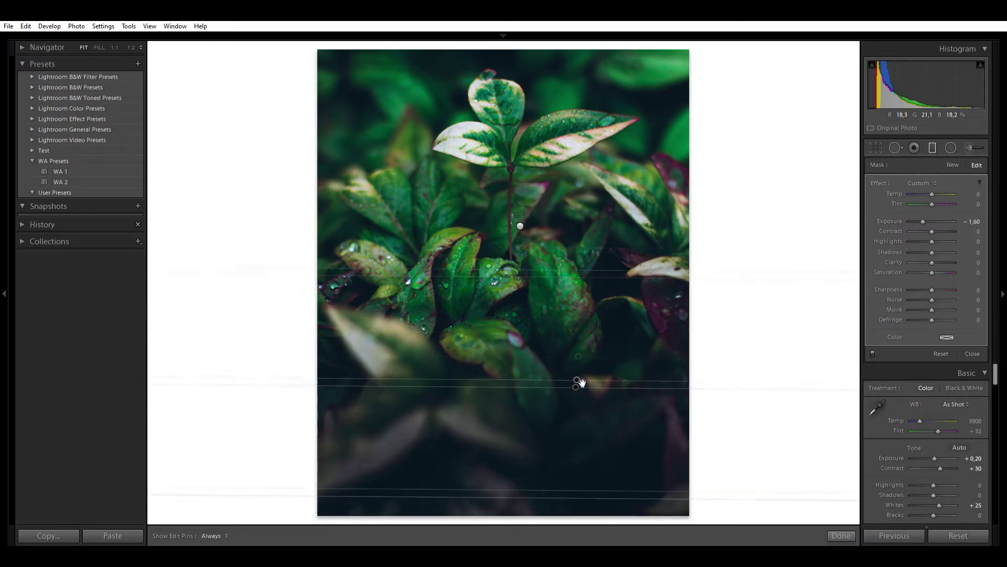
pyautogui.click(841, 535)
# Place a radial filter on the wet leaves in the middle with exposure 0.20, and compare with the original
pyautogui.scroll(-10, 941, 346)
pyautogui.click(951, 147)
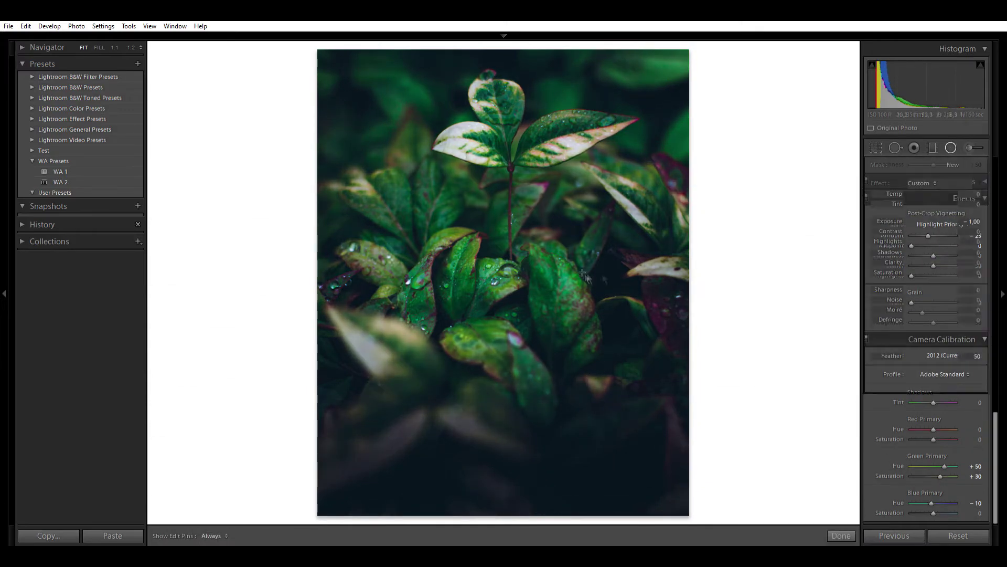
pyautogui.click(516, 270)
pyautogui.moveTo(503, 302); pyautogui.dragTo(491, 333)
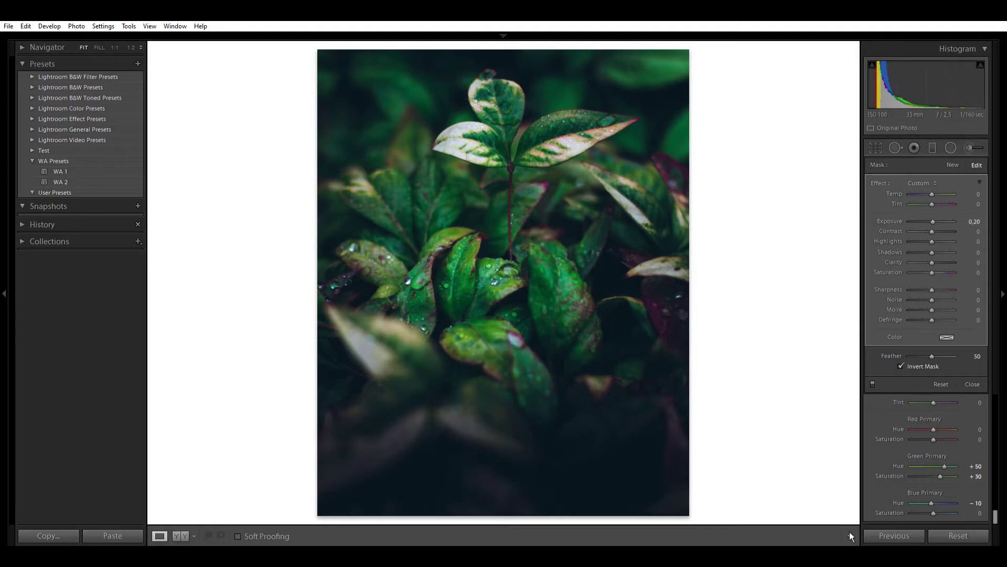
pyautogui.click(850, 535)
pyautogui.press('\\')
# Apply the copied develop settings to the fourth photo and reset its Exposure to 0.00
pyautogui.press('Right')
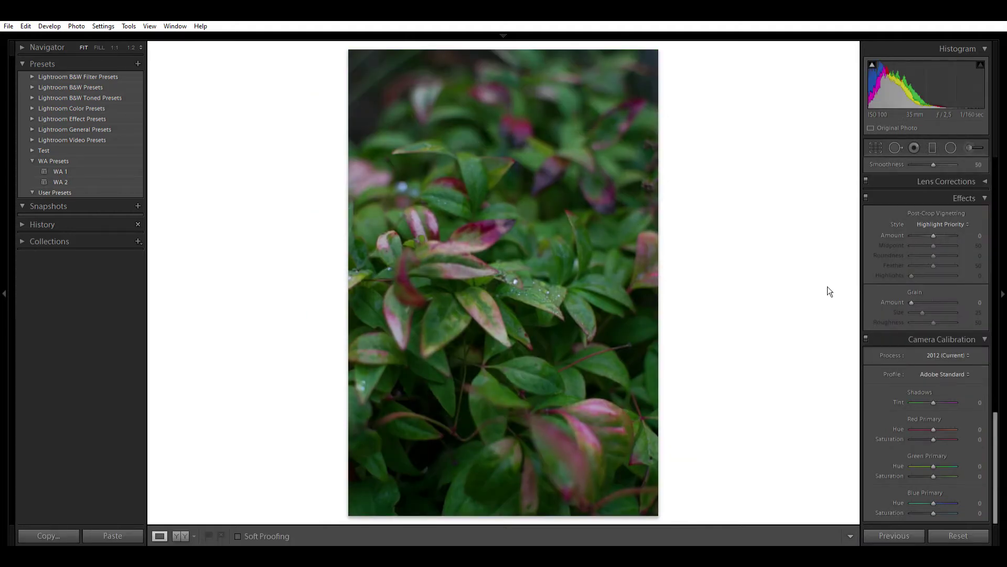
pyautogui.scroll(15, 881, 413)
pyautogui.doubleClick(939, 248)
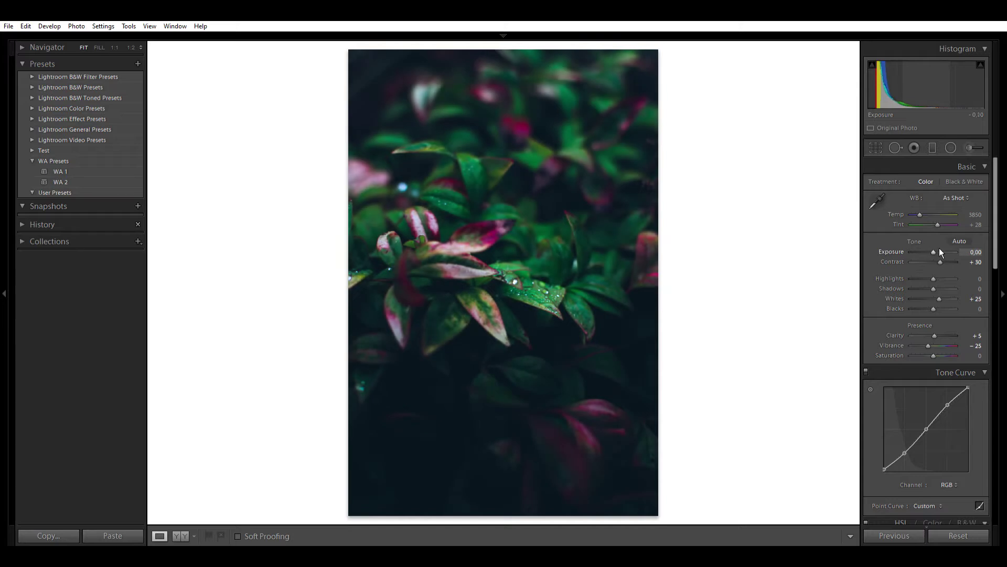
# Set Highlights to +15 and crop the photo to the 4 x 5 / 8 x 10 aspect ratio
pyautogui.press('r')
pyautogui.click(958, 183)
pyautogui.click(958, 265)
pyautogui.press('r')
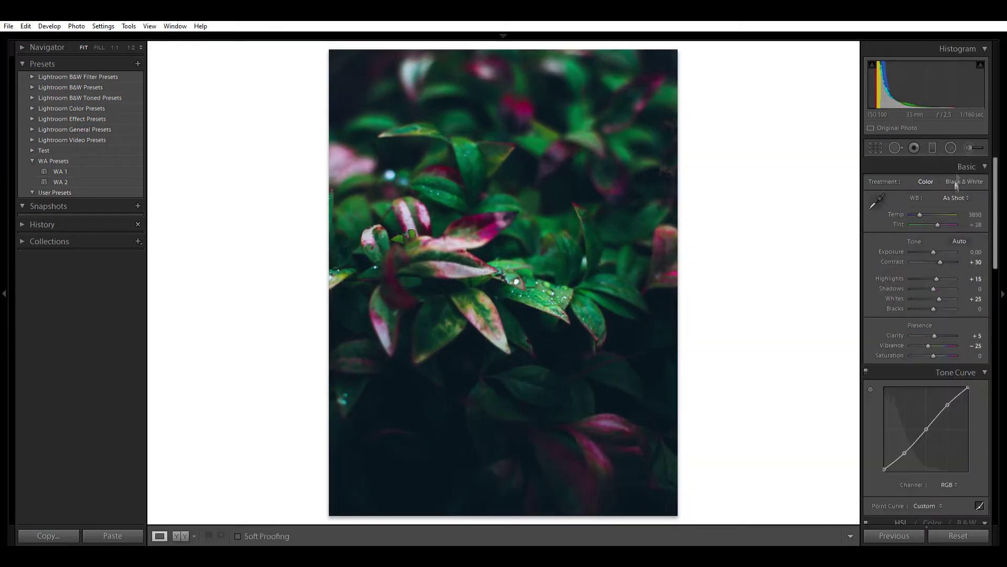
pyautogui.press('r')
pyautogui.click(841, 535)
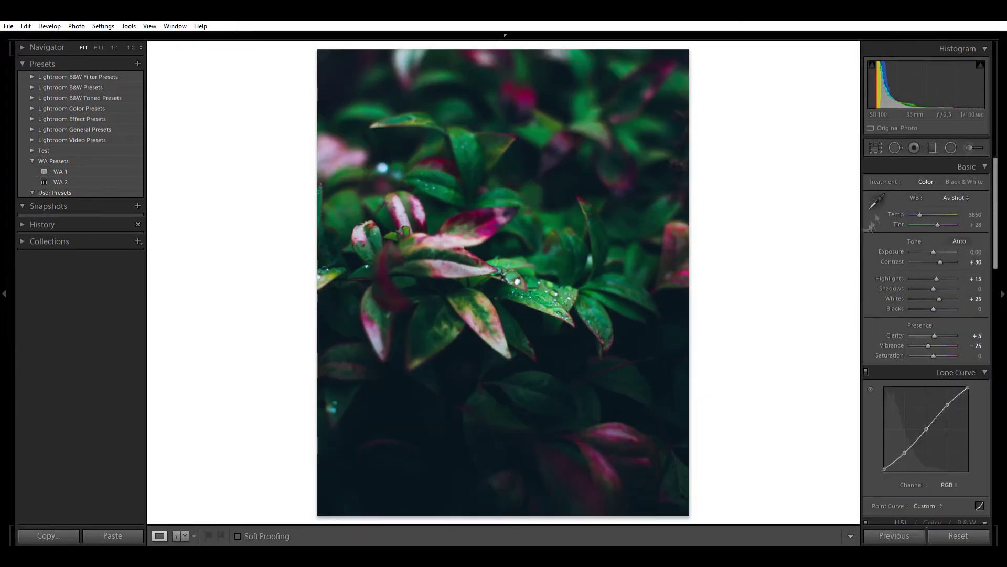
# Tighten and reposition the crop so the wet green leaf sits near the centre
pyautogui.press('r')
pyautogui.moveTo(525, 473); pyautogui.dragTo(527, 438)
pyautogui.moveTo(530, 371); pyautogui.dragTo(518, 337)
pyautogui.press('Return')
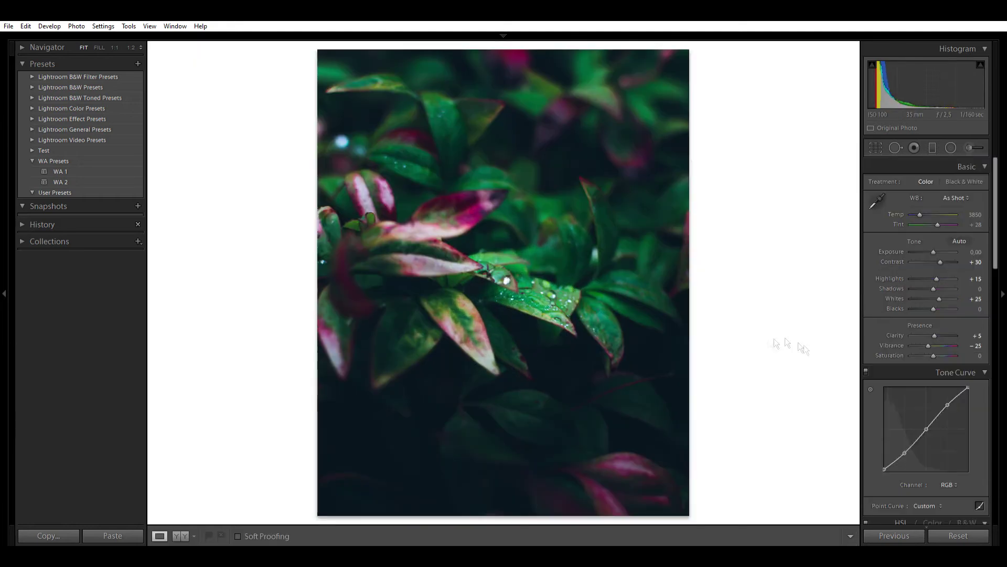
# Strengthen the darkening around the photo's edges and zoom in on the wet leaf to inspect it
pyautogui.scroll(-10, 870, 427)
pyautogui.scroll(10, 883, 307)
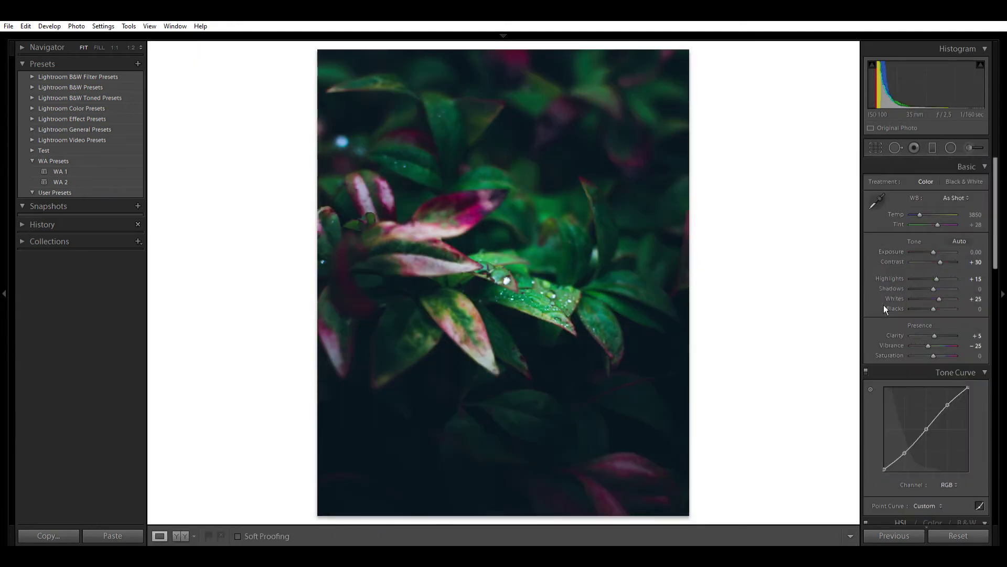
pyautogui.click(524, 237)
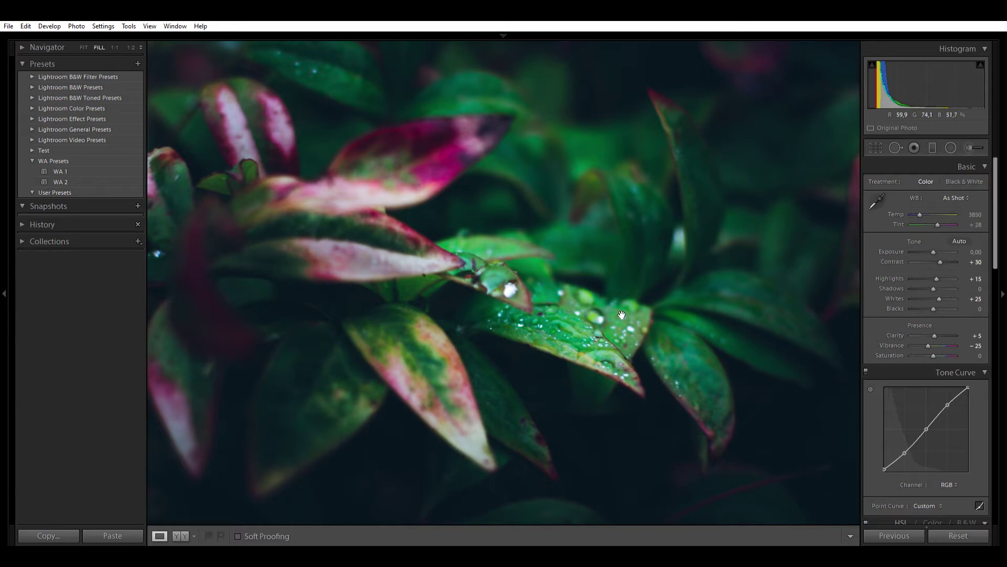
# Add a tilted radial filter with an inverted mask over the wet leaf and set its Exposure to 0.10
pyautogui.moveTo(622, 314); pyautogui.dragTo(622, 283)
pyautogui.hotkey('shift', 'm')
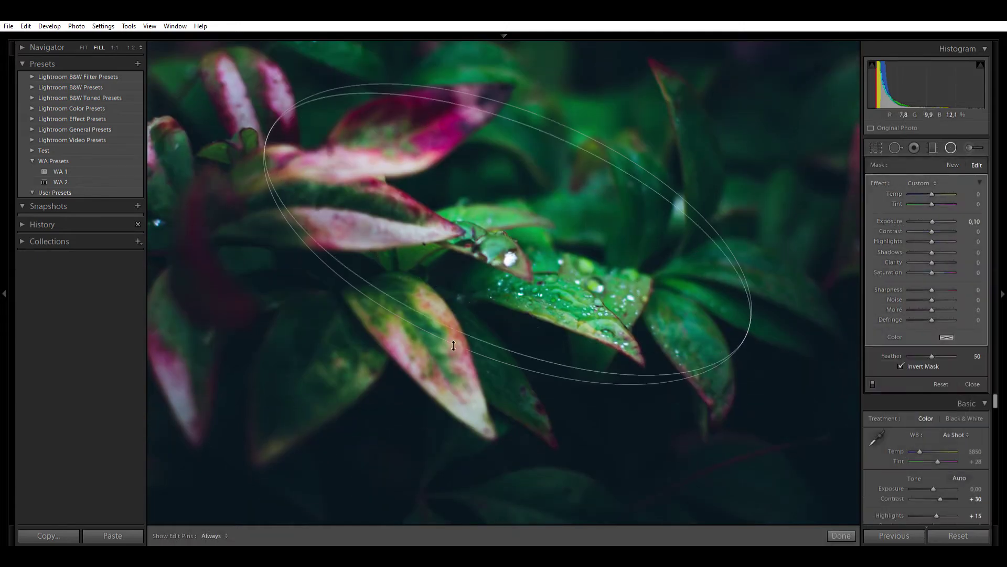
pyautogui.click(841, 535)
pyautogui.click(644, 262)
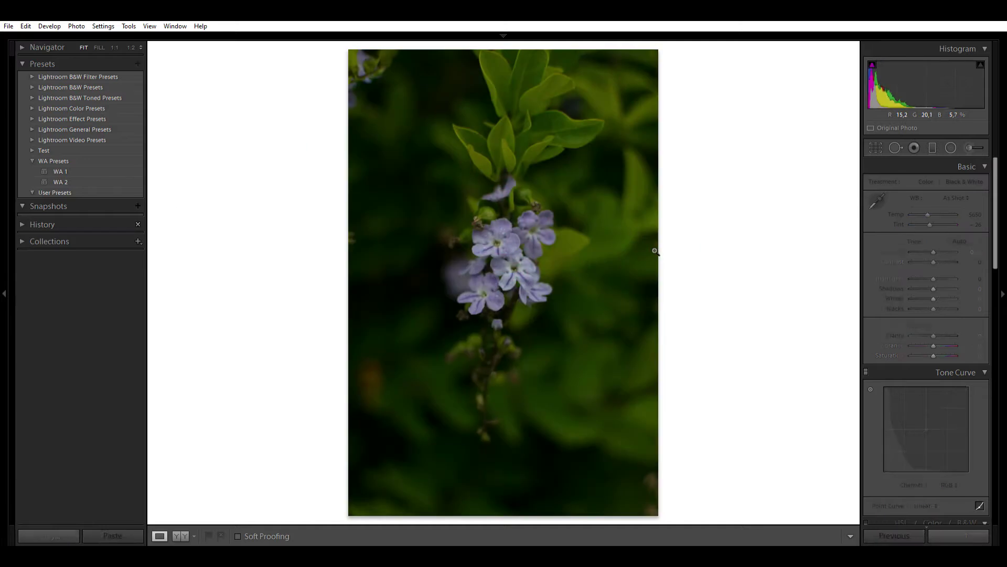
# Apply the WA 1 preset to the next purple flower photo and set its Exposure to +0.20
pyautogui.click(83, 172)
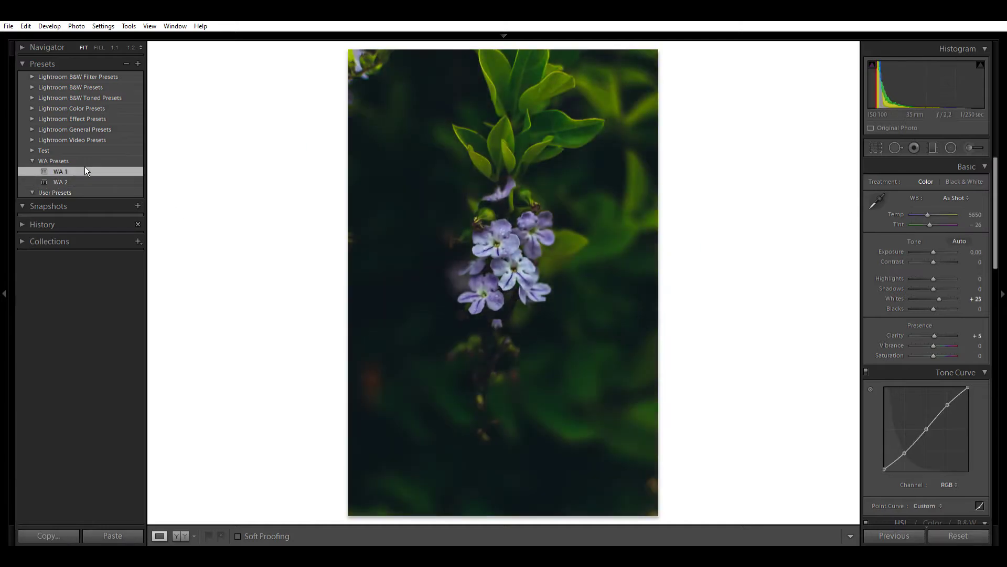
pyautogui.click(85, 171)
pyautogui.press('Up')
pyautogui.press('Up')
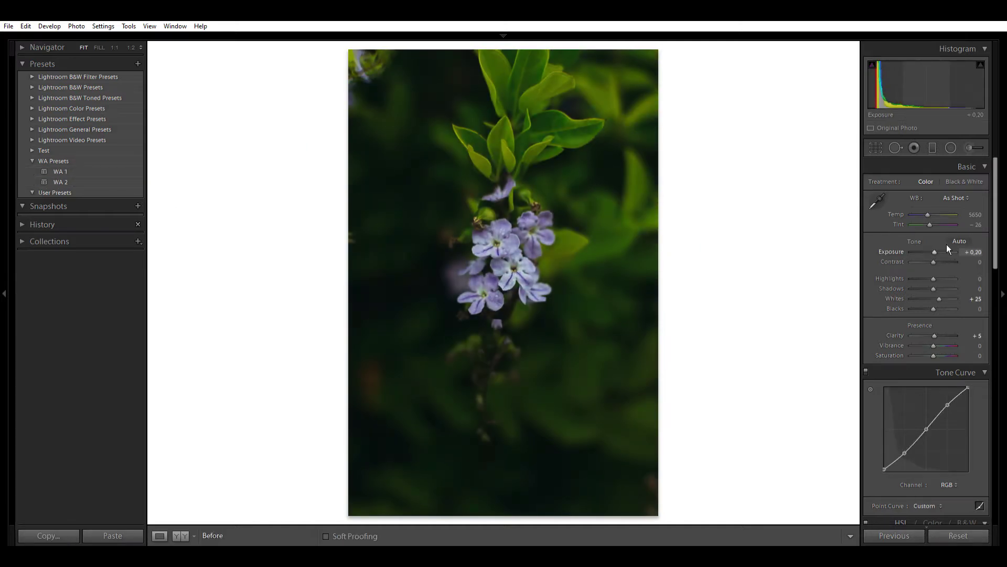
# Crop the purple flower photo to the 4 x 3 aspect ratio and collapse the Tone Curve section
pyautogui.click(876, 148)
pyautogui.click(957, 184)
pyautogui.click(944, 286)
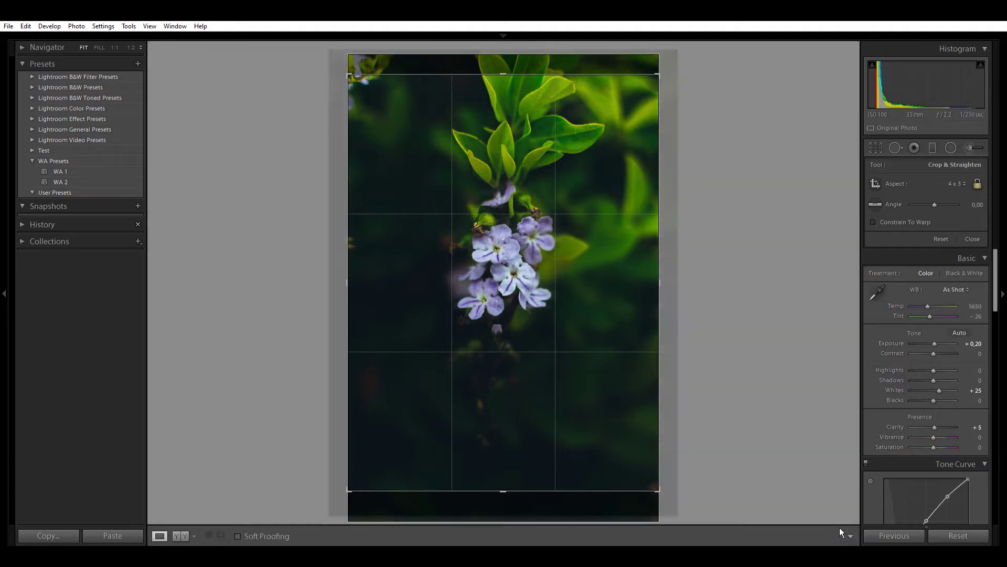
pyautogui.click(840, 534)
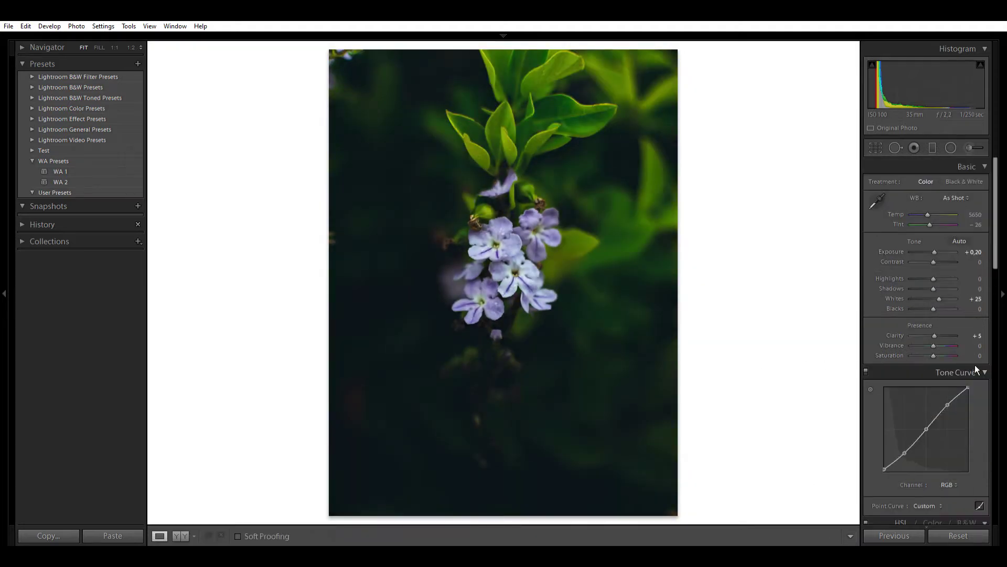
pyautogui.click(975, 371)
# Apply the WA 1 preset to the following flower photo and raise its Exposure to +1.10
pyautogui.press('Right')
pyautogui.click(84, 180)
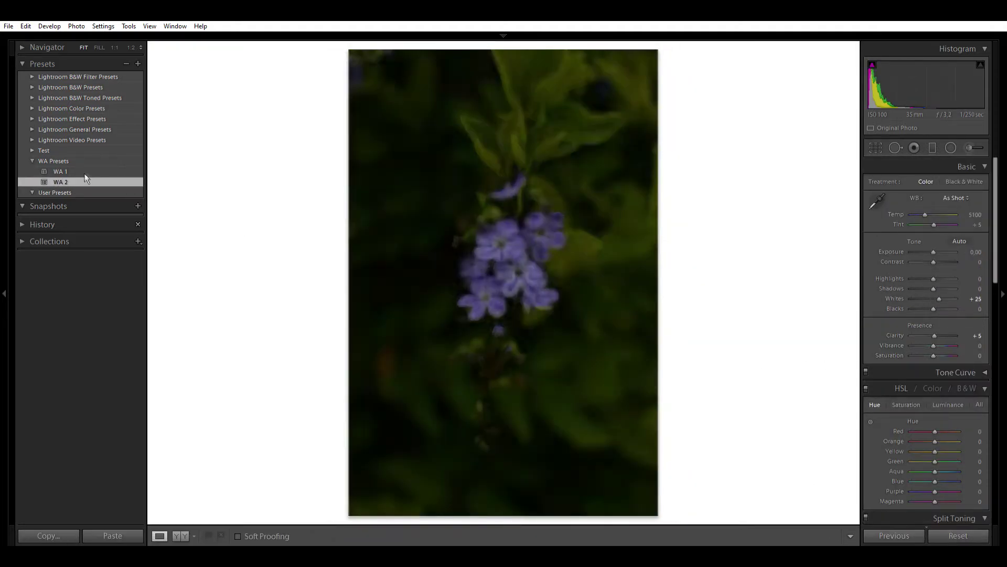
pyautogui.click(85, 174)
pyautogui.press('Up')
pyautogui.press('Up')
pyautogui.press('Up')
pyautogui.press('Up')
pyautogui.press('Up')
pyautogui.press('Up')
pyautogui.press('Up')
pyautogui.press('Up')
pyautogui.press('Up')
pyautogui.press('Up')
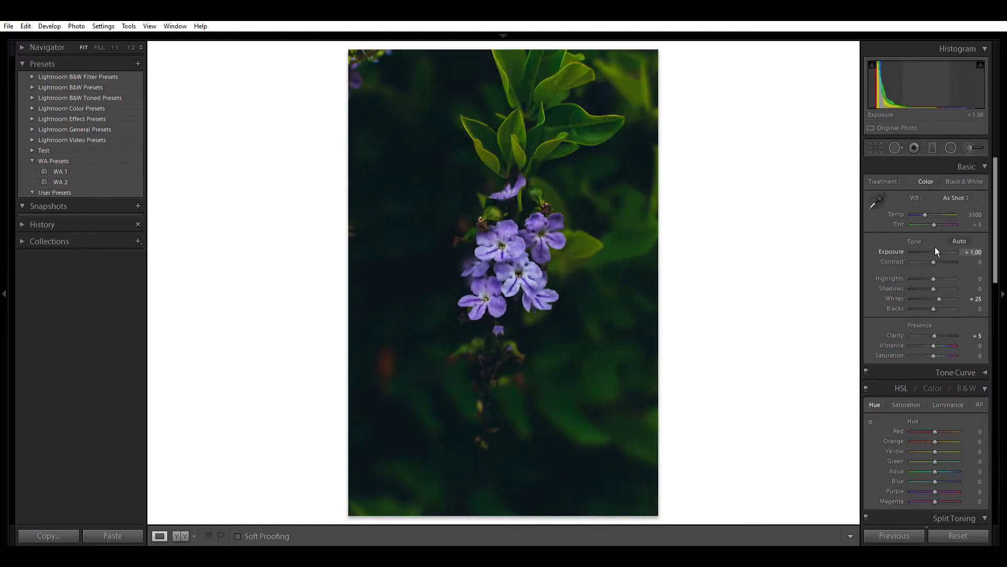
pyautogui.scroll(1, 935, 247)
# Crop the photo to 4 x 3 and set the post-crop vignette to Amount -25 and Midpoint 0
pyautogui.press('r')
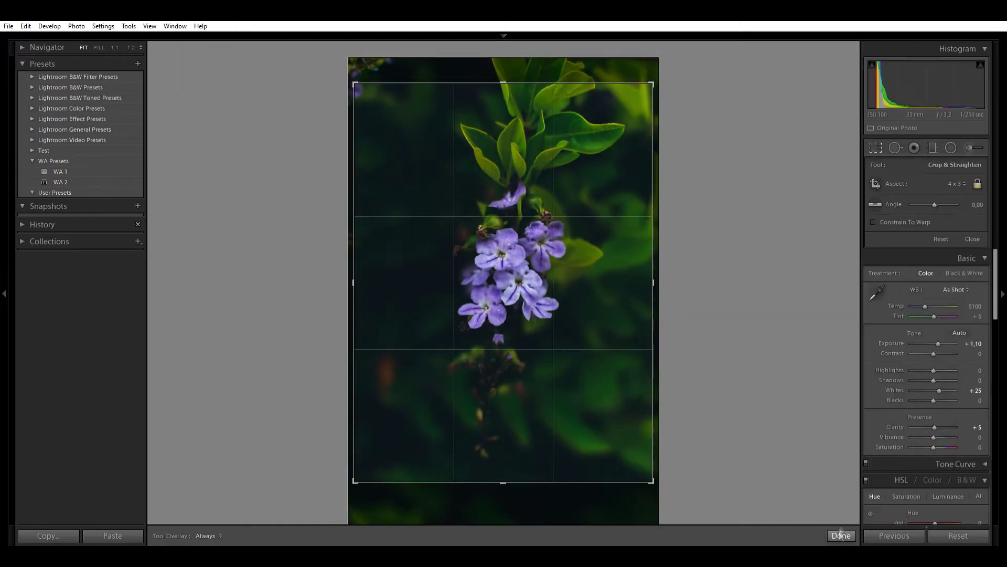
pyautogui.click(840, 535)
pyautogui.scroll(-10, 929, 314)
pyautogui.scroll(-5, 933, 239)
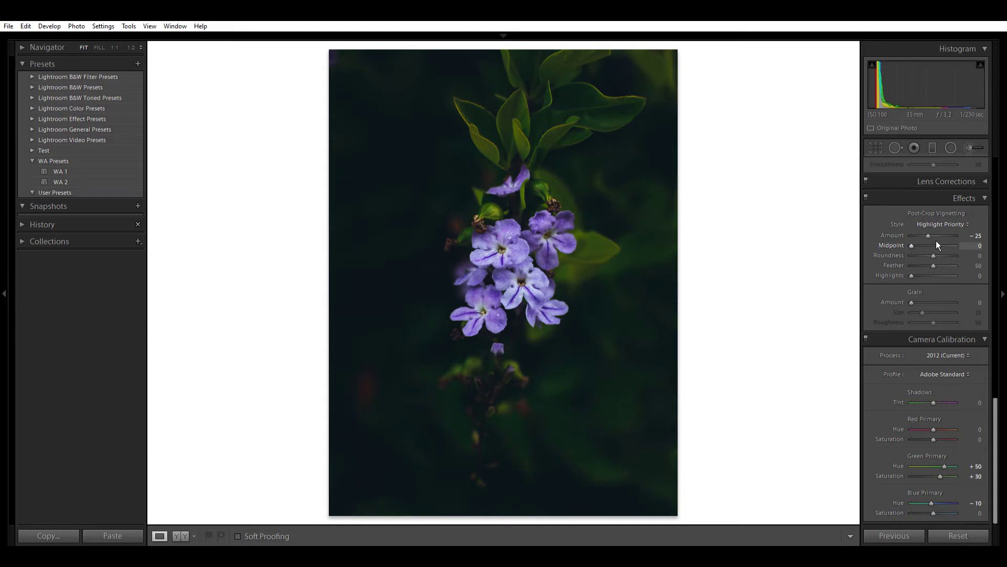
# Set Highlights to +25 and inspect the petals at 1:1 zoom before returning to the full photo
pyautogui.scroll(15, 892, 272)
pyautogui.scroll(7, 938, 278)
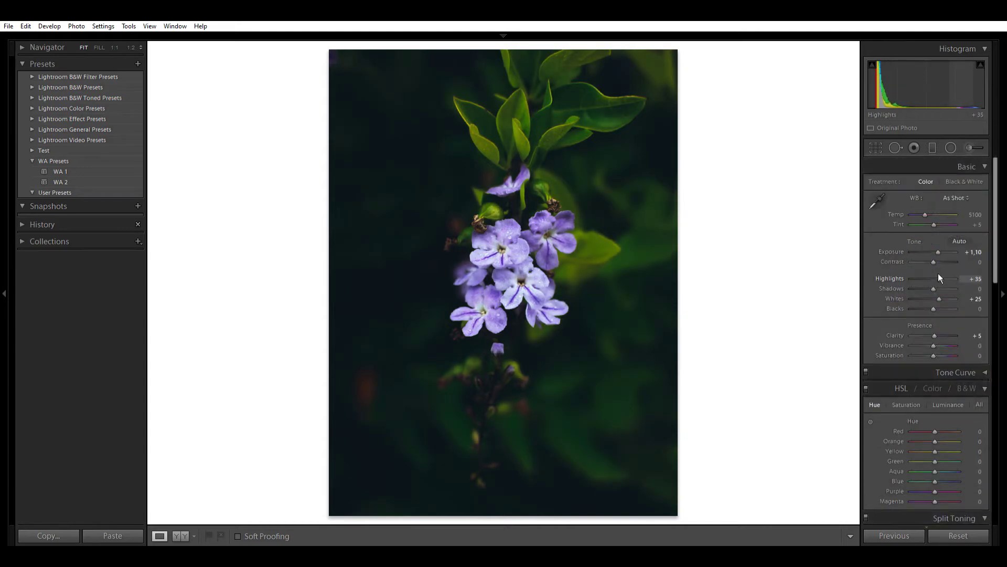
pyautogui.scroll(-2, 938, 278)
pyautogui.click(99, 47)
pyautogui.click(117, 45)
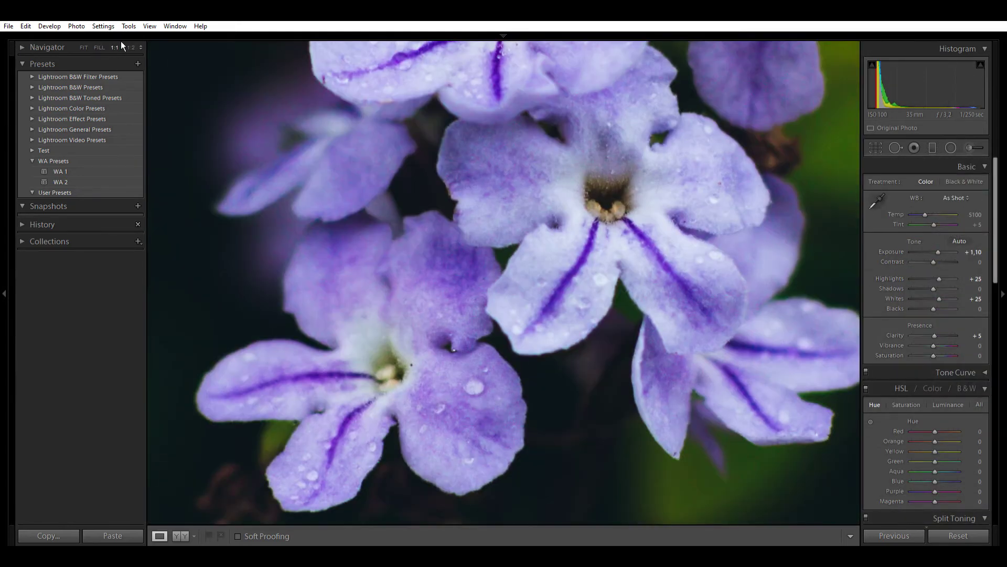
pyautogui.click(99, 47)
pyautogui.click(84, 47)
# Tighten the crop around the purple flowers and compare the photo with its unedited version
pyautogui.click(875, 148)
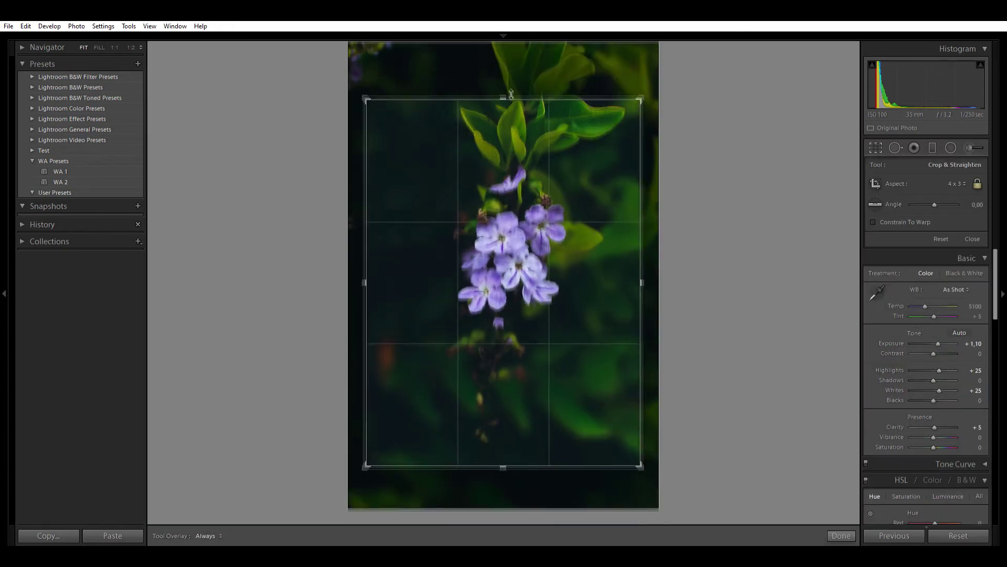
pyautogui.press('r')
pyautogui.press('\\')
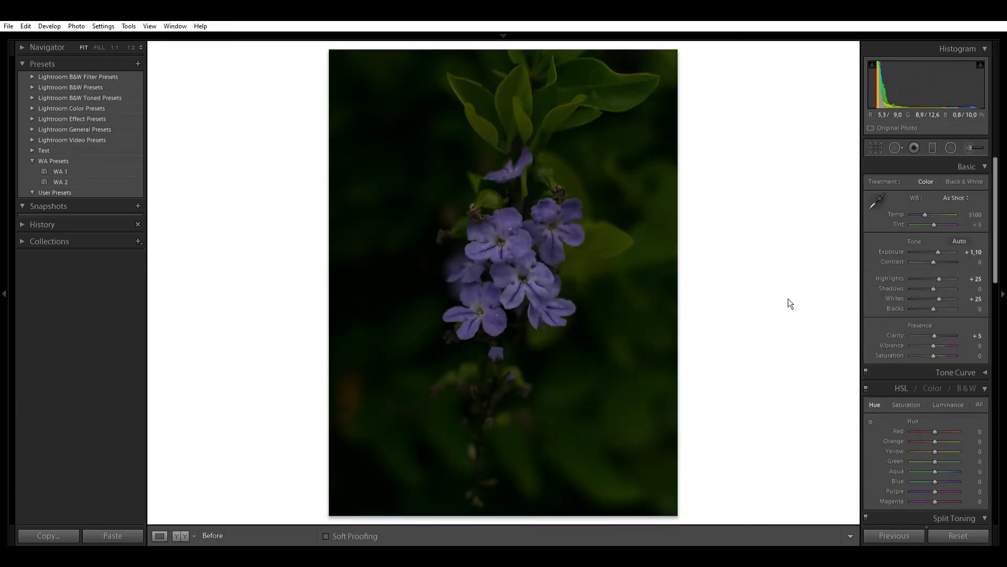
pyautogui.press('\\')
# Apply the same develop settings to the next flower photo and set its Highlights to +10
pyautogui.press('Right')
pyautogui.press('Right')
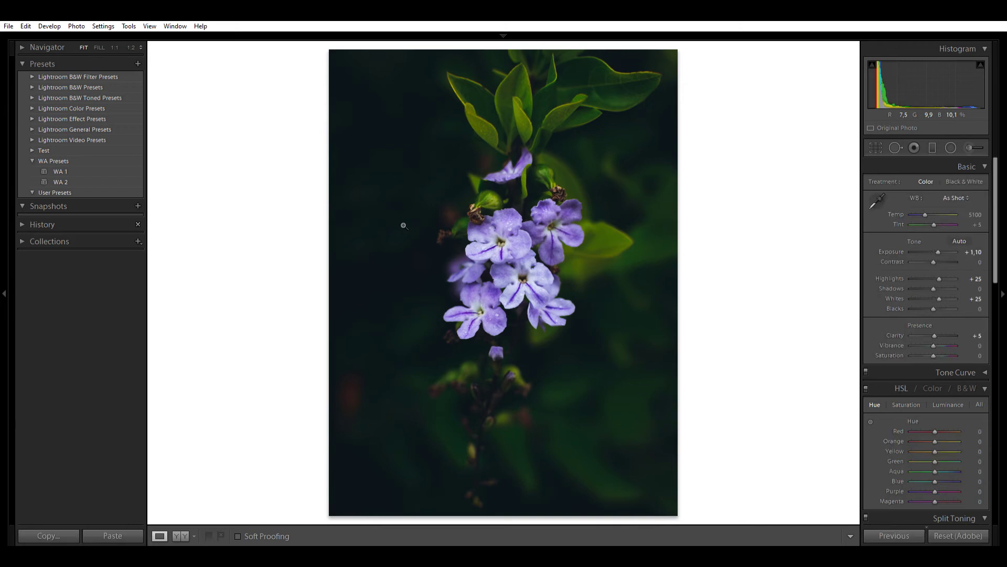
pyautogui.press('Right')
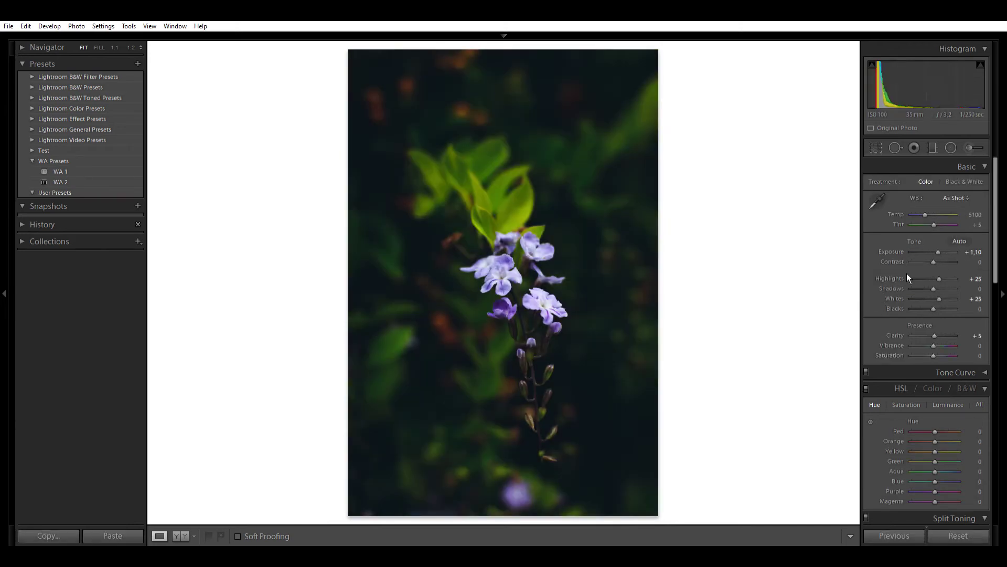
# Crop the photo to a tight 4 x 3 frame around the flower stem and darken its lower area with a graduated filter
pyautogui.press('r')
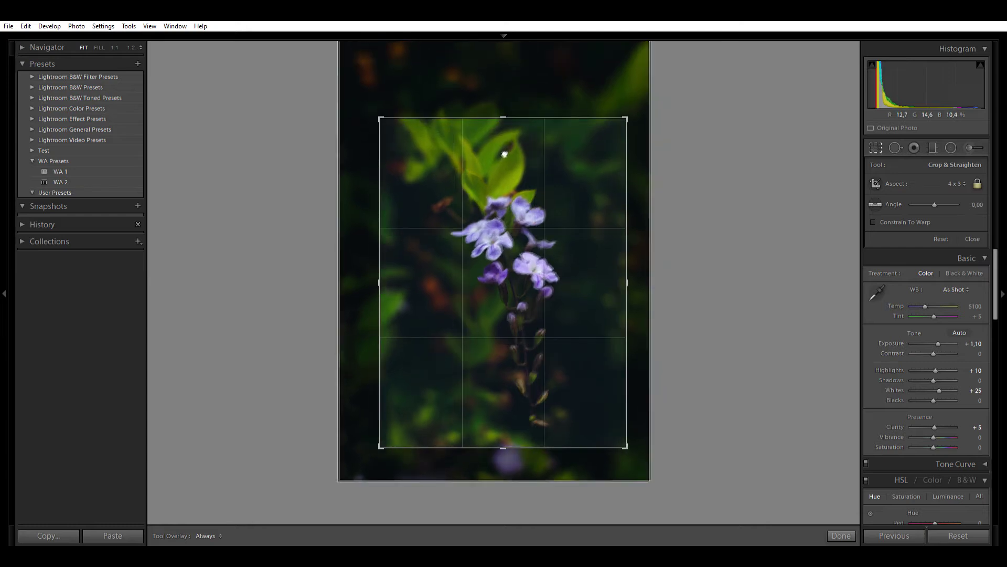
pyautogui.click(841, 536)
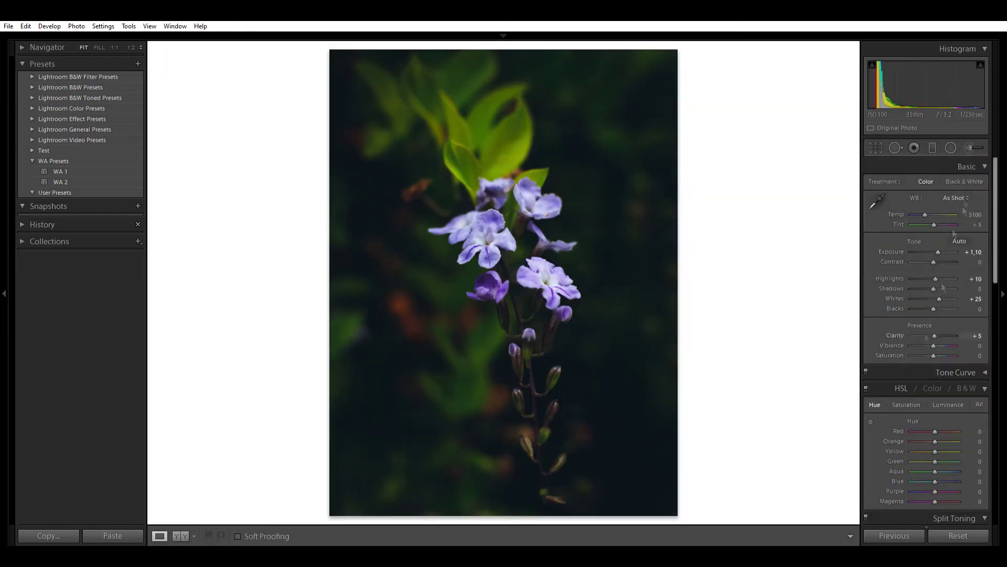
pyautogui.press('m')
pyautogui.moveTo(456, 362); pyautogui.dragTo(470, 382)
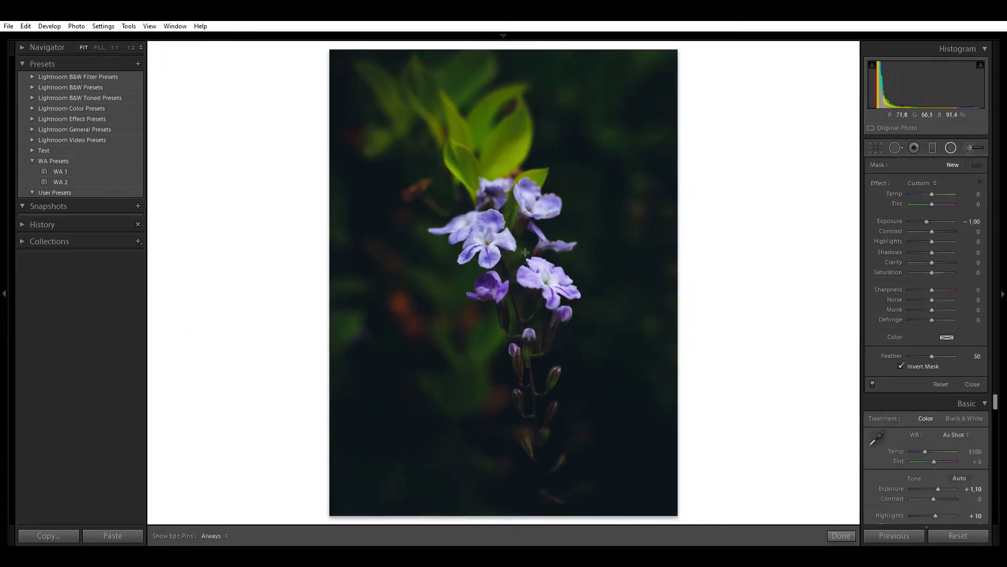
# Add an inverted-mask radial filter around the flowers with Exposure 0.10 and Contrast -9, and compare with the unedited photo
pyautogui.moveTo(521, 258); pyautogui.dragTo(659, 369)
pyautogui.doubleClick(926, 222)
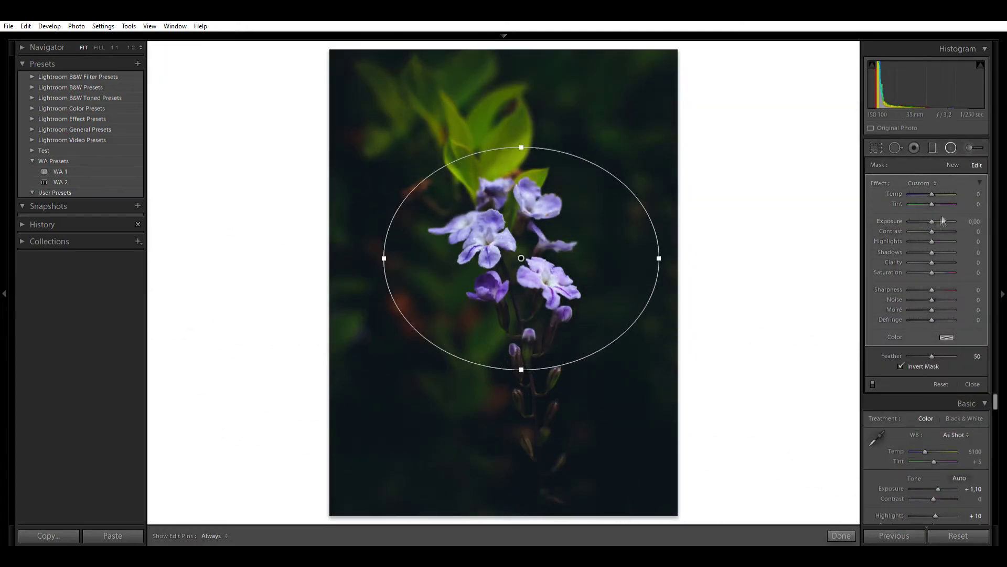
pyautogui.doubleClick(901, 258)
pyautogui.moveTo(931, 229); pyautogui.dragTo(916, 228)
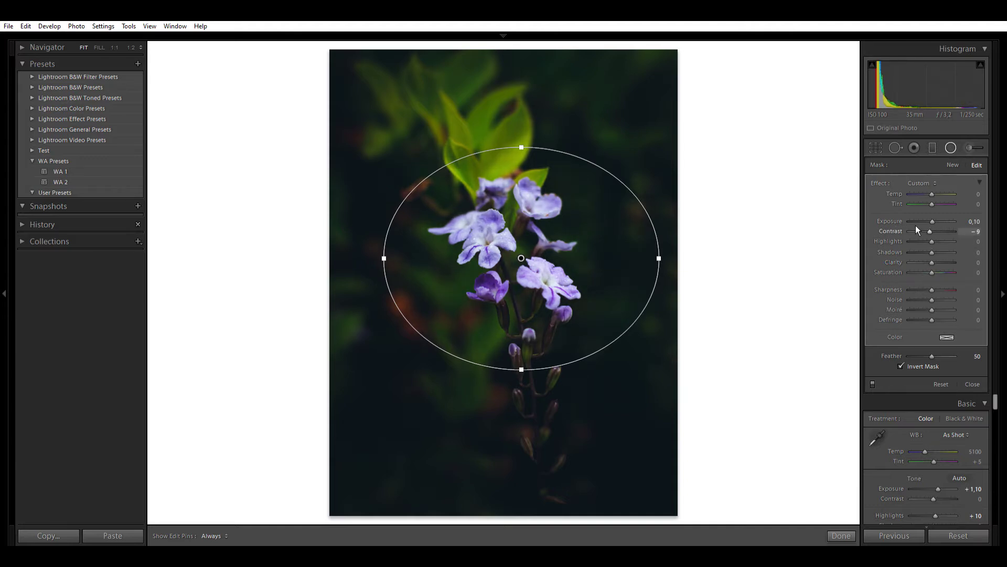
pyautogui.click(841, 535)
pyautogui.press('\\')
pyautogui.press('\\')
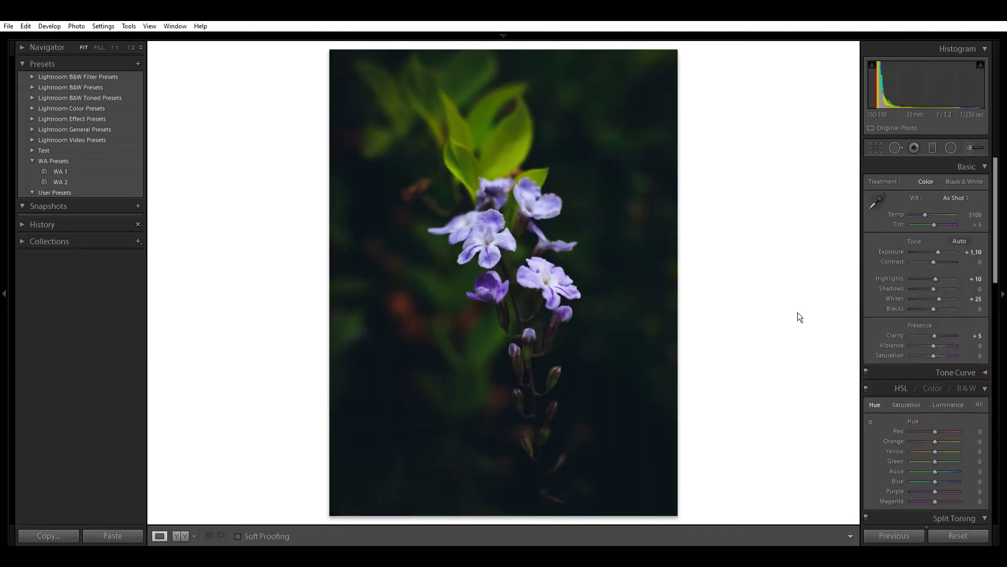
# Paste the develop settings onto the next flower photo and crop it to the 4 x 5 / 8 x 10 aspect ratio
pyautogui.press('Right')
pyautogui.hotkey('ctrl', 'shift', 'v')
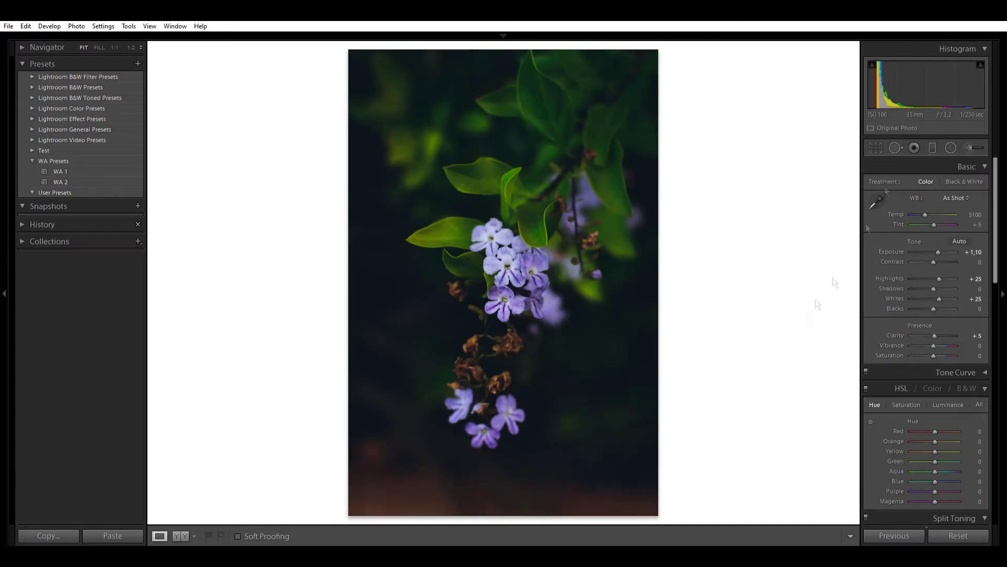
pyautogui.press('r')
pyautogui.click(958, 183)
pyautogui.click(956, 237)
pyautogui.click(841, 535)
# Darken the photo's upper-right and lower-left corners with two diagonal graduated filters
pyautogui.click(932, 148)
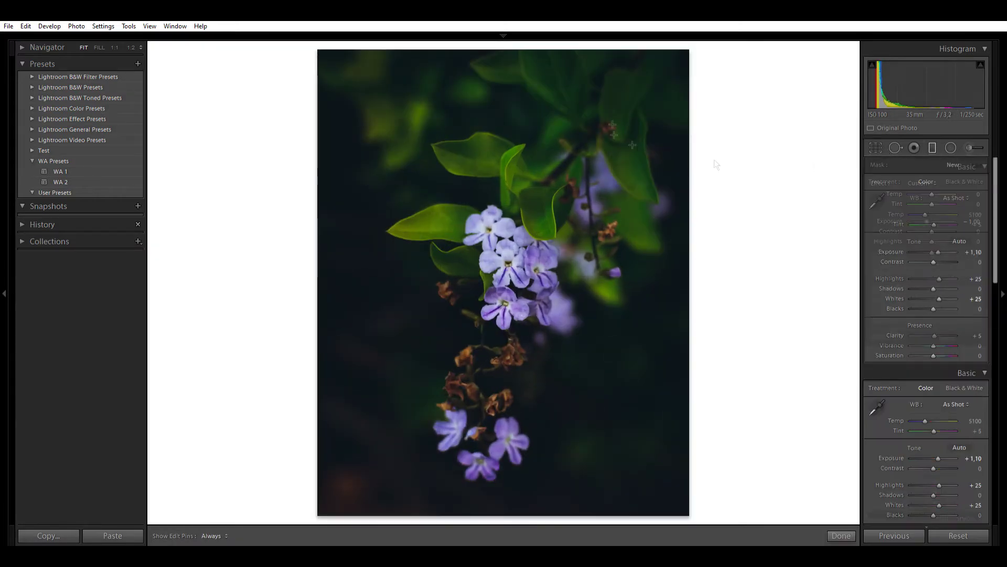
pyautogui.moveTo(624, 58); pyautogui.dragTo(538, 220)
pyautogui.moveTo(387, 509); pyautogui.dragTo(438, 388)
pyautogui.moveTo(581, 139); pyautogui.dragTo(615, 121)
pyautogui.click(854, 535)
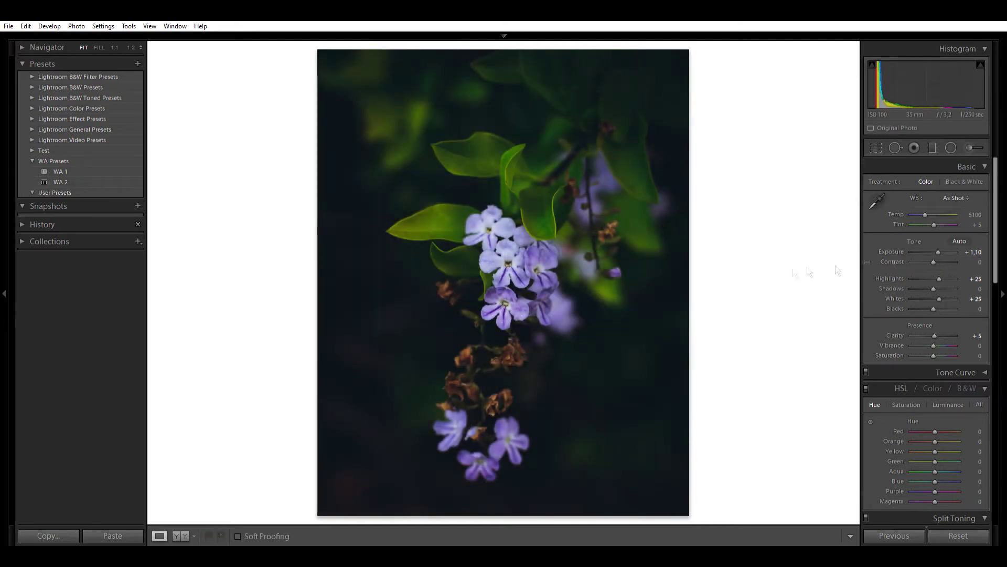
# Mute the photo's colours by setting Vibrance to -30 and Saturation to +5
pyautogui.moveTo(933, 345); pyautogui.dragTo(925, 345)
pyautogui.doubleClick(925, 345)
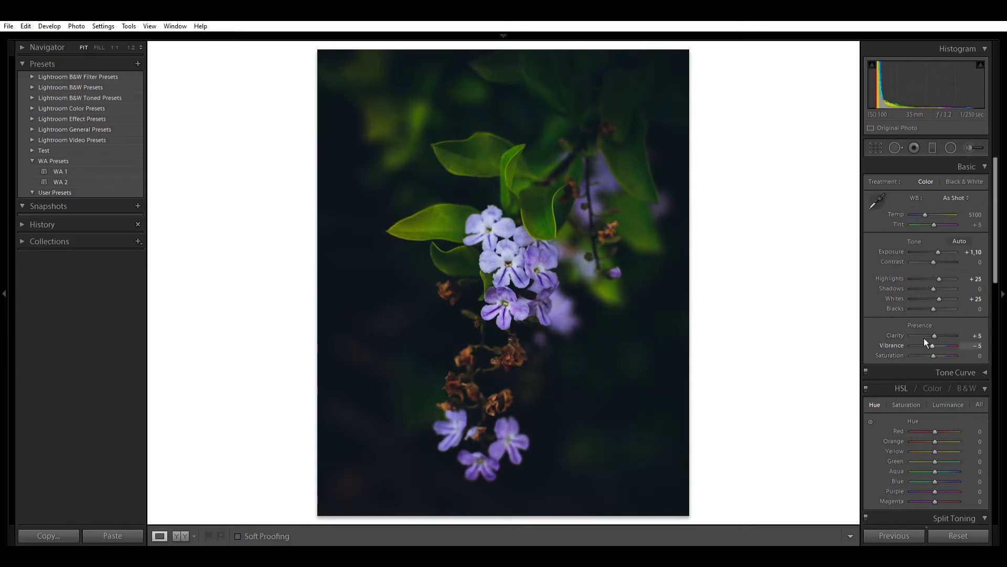
pyautogui.press('Down')
pyautogui.press('Down')
pyautogui.press('Down')
pyautogui.press('Down')
pyautogui.press('Down')
pyautogui.press('Up')
pyautogui.press('Up')
pyautogui.press('Up')
pyautogui.press('Up')
pyautogui.scroll(-3, 926, 351)
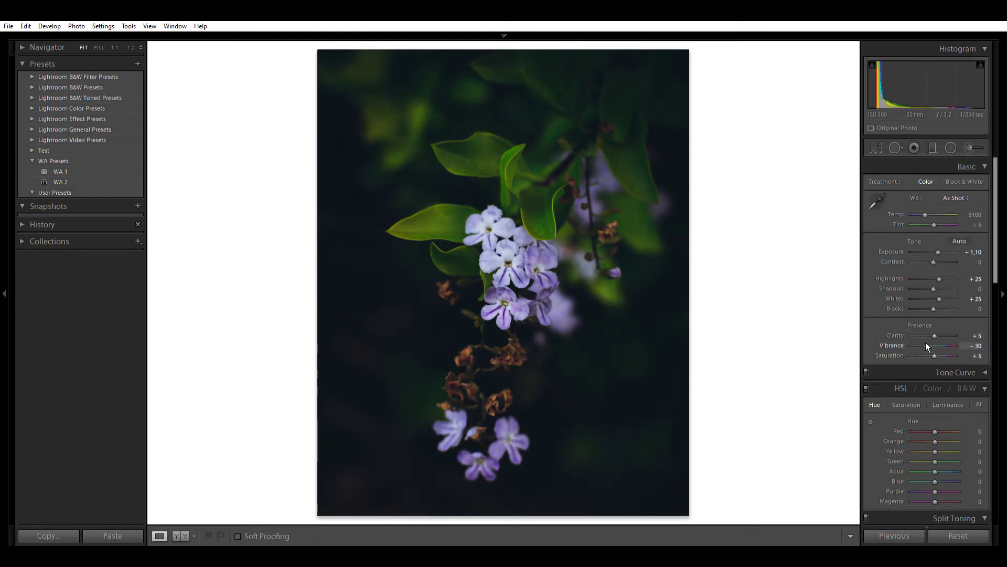
pyautogui.scroll(7, 925, 343)
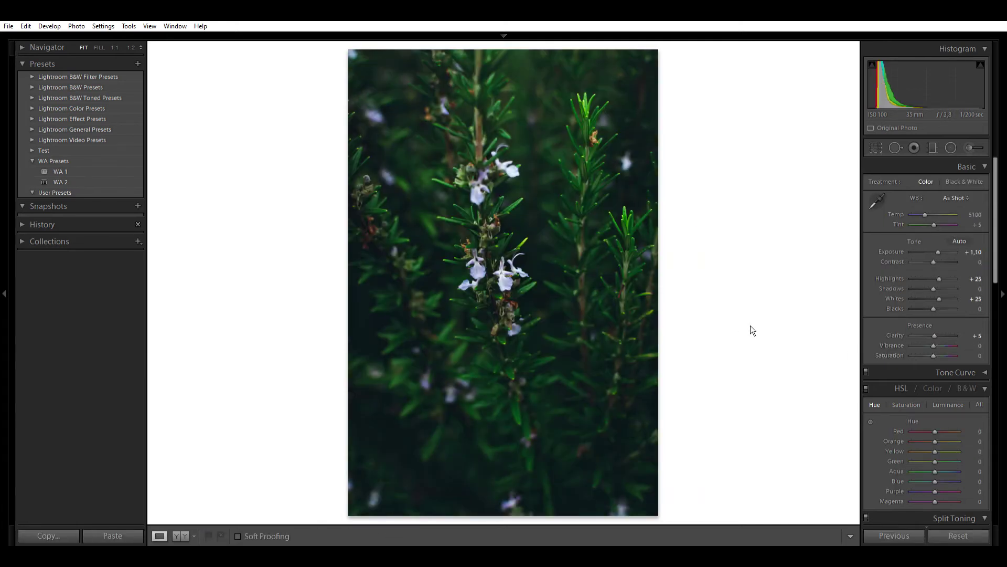
# Apply the WA 1 preset to the rosemary photo and crop it to the 4 x 3 aspect ratio
pyautogui.click(77, 181)
pyautogui.click(77, 172)
pyautogui.click(876, 147)
pyautogui.click(955, 184)
pyautogui.click(896, 291)
pyautogui.click(841, 535)
# Compare the rosemary photo with its unedited version and try a raised black point on the tone curve
pyautogui.scroll(-5, 877, 409)
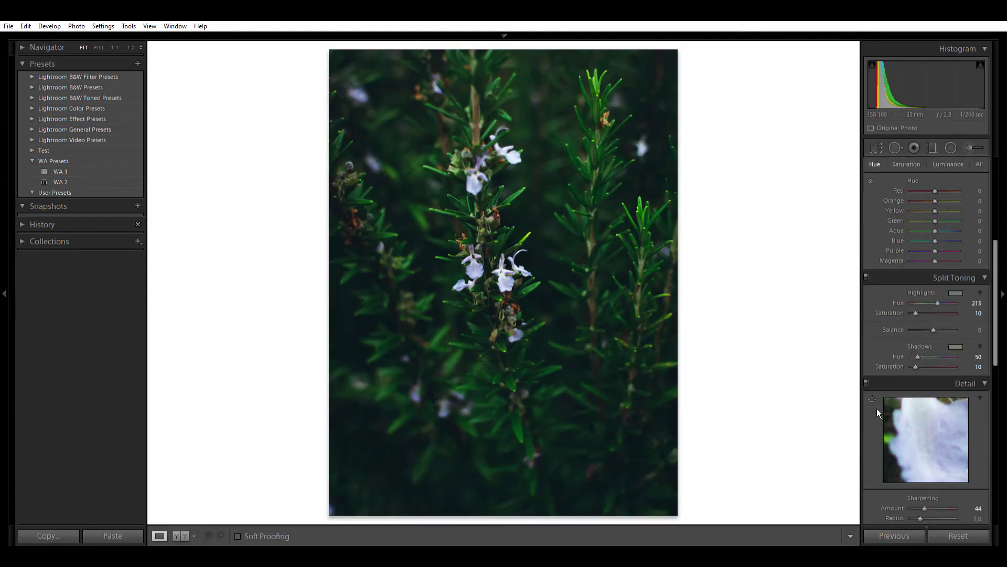
pyautogui.scroll(6, 876, 408)
pyautogui.press('\\')
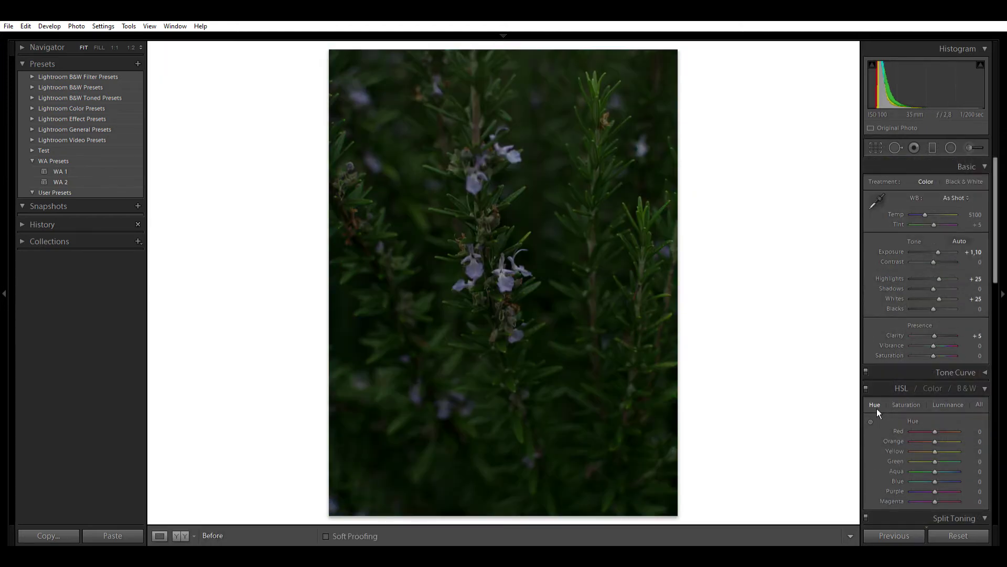
pyautogui.press('\\')
pyautogui.hotkey('ctrl', '2')
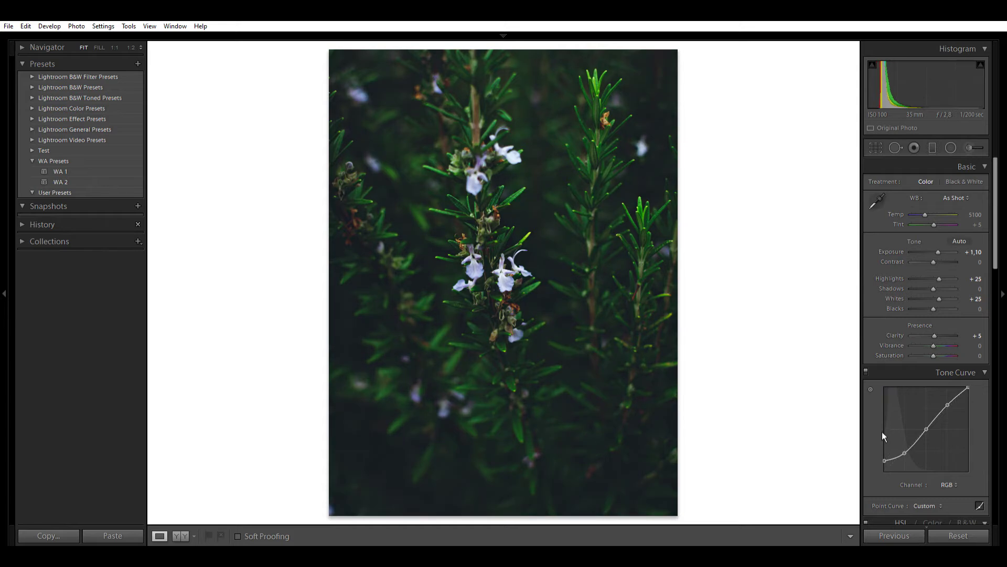
# Darken the lower part of the rosemary photo with a slanted graduated filter and shift it towards the lower edge
pyautogui.press('m')
pyautogui.moveTo(505, 516); pyautogui.dragTo(582, 336)
pyautogui.moveTo(544, 425); pyautogui.dragTo(535, 451)
# Add a second diagonal graduated filter from the photo's upper right with Exposure 0.20 and extend it towards the lower left
pyautogui.click(952, 165)
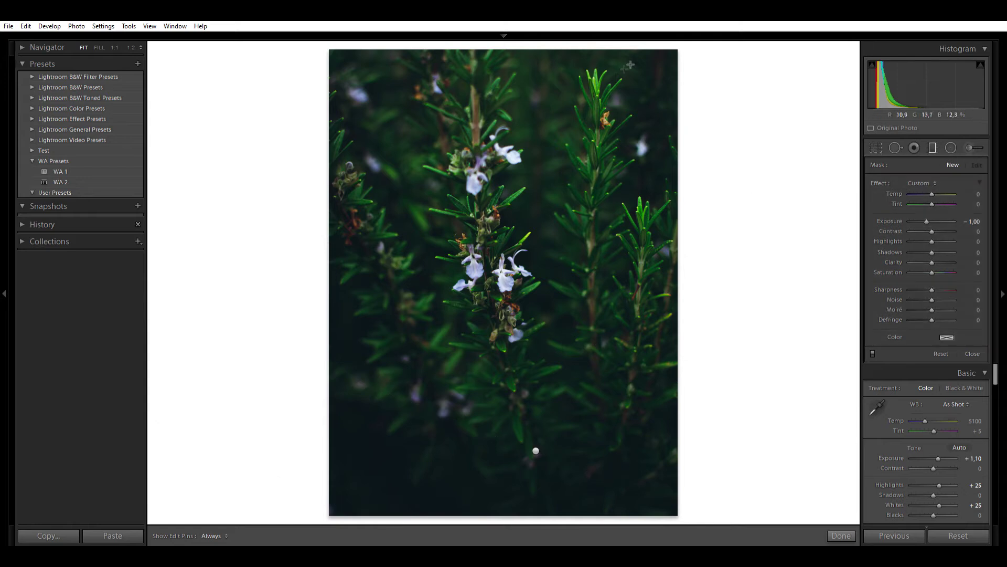
pyautogui.moveTo(625, 69); pyautogui.dragTo(500, 326)
pyautogui.doubleClick(895, 221)
pyautogui.moveTo(930, 221); pyautogui.dragTo(932, 222)
pyautogui.moveTo(563, 198); pyautogui.dragTo(468, 373)
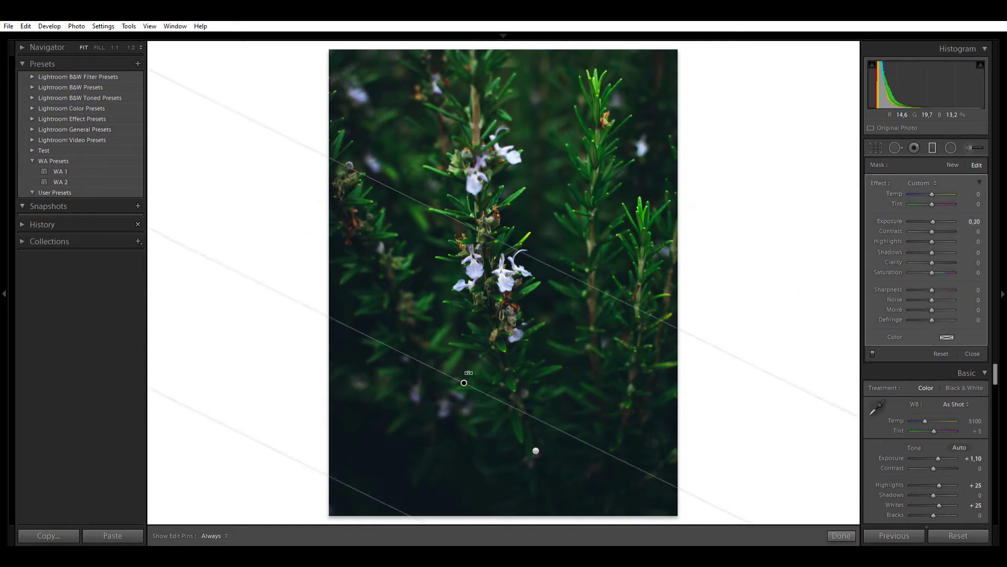
pyautogui.click(841, 535)
# Compare the original and edited rosemary photos side by side
pyautogui.press('\\')
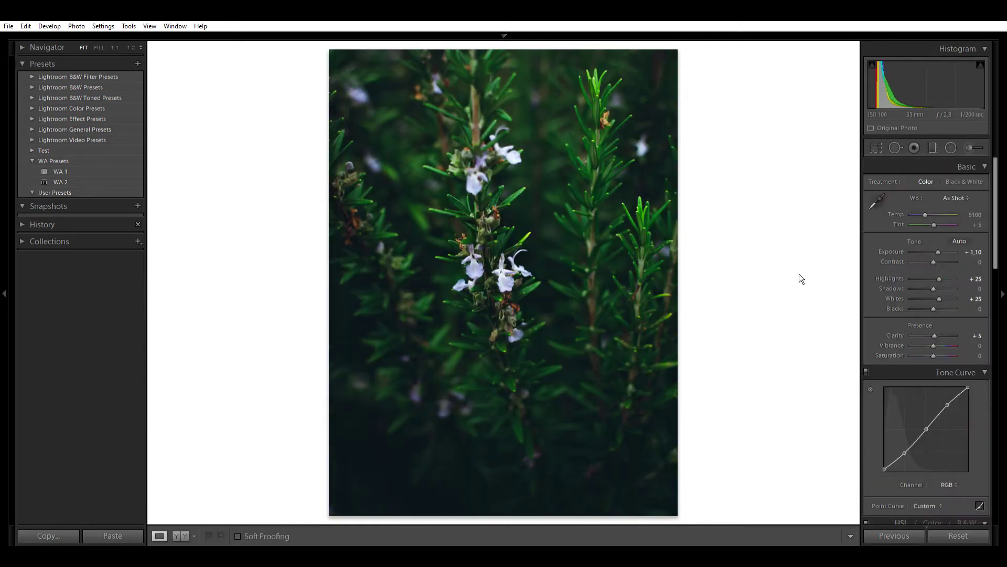
pyautogui.press('y')
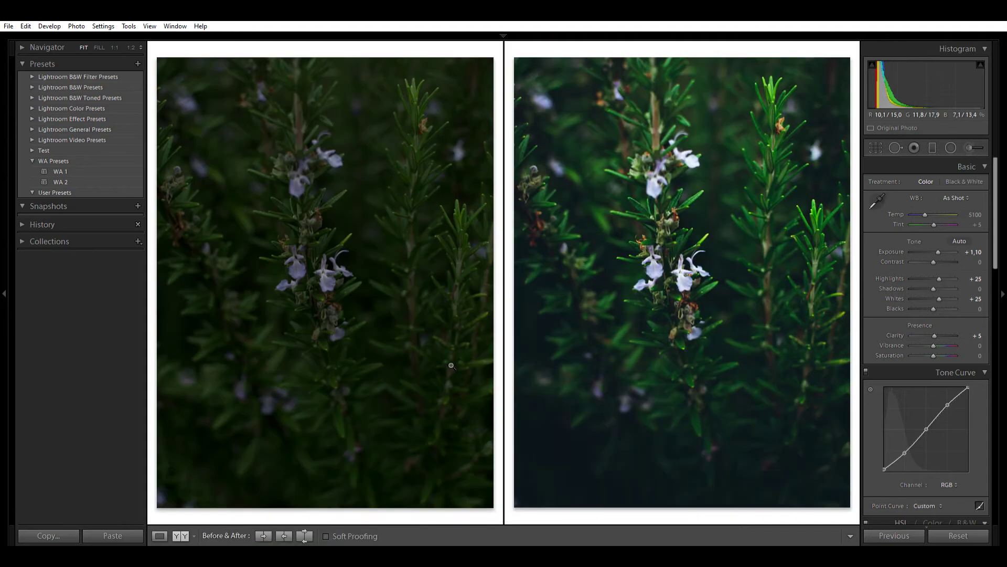
# Go to the next hanging flower photo, set its Exposure to +0.50 and shift the Green hue to +25
pyautogui.press('y')
pyautogui.press('Right')
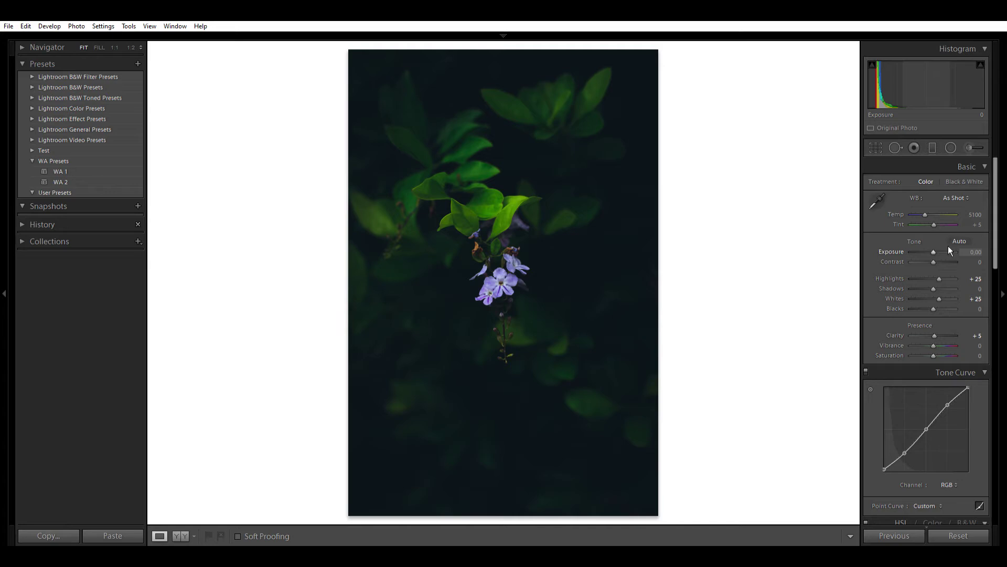
pyautogui.scroll(-5, 935, 340)
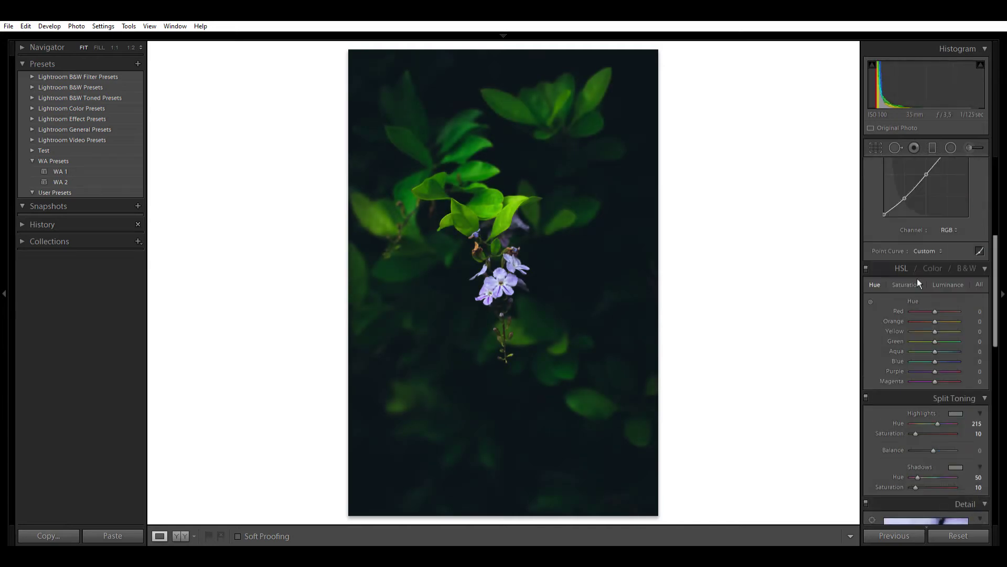
pyautogui.click(948, 285)
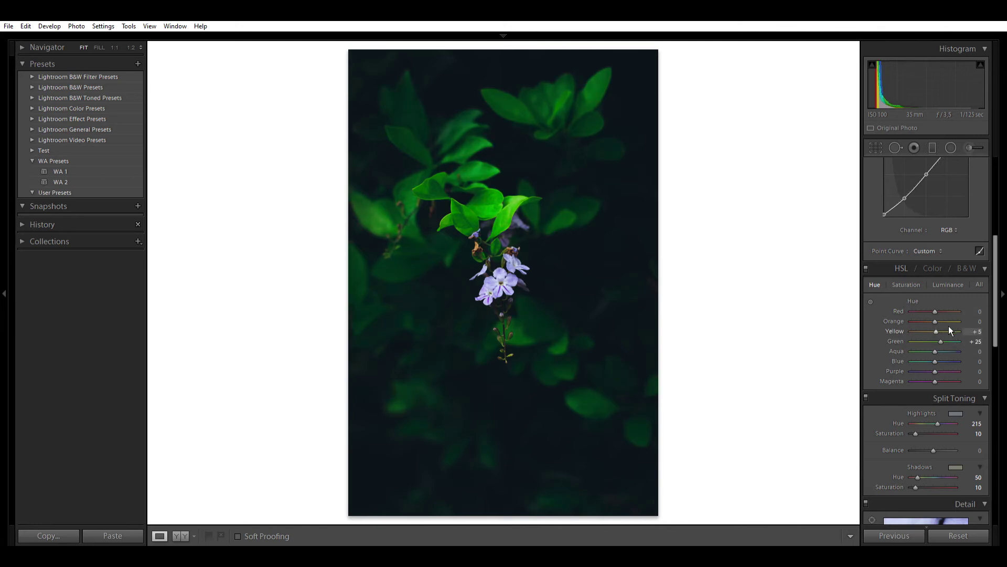
pyautogui.click(979, 285)
pyautogui.scroll(-2, 903, 379)
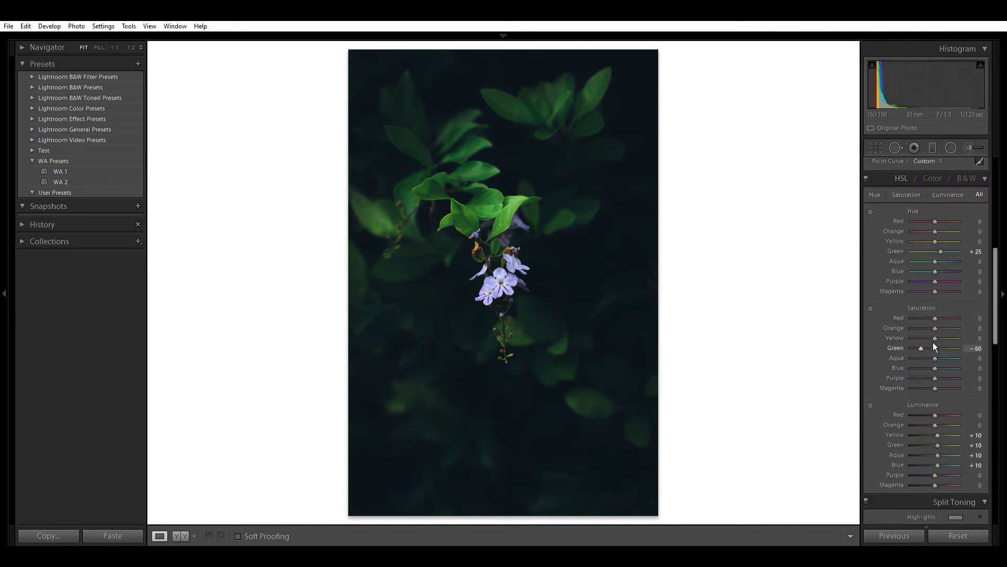
# Set Green Saturation to −50 and Green Luminance to −45, and raise the flower's Blue and Purple Saturation to +66 and +59
pyautogui.scroll(3, 934, 344)
pyautogui.moveTo(944, 447); pyautogui.dragTo(930, 439)
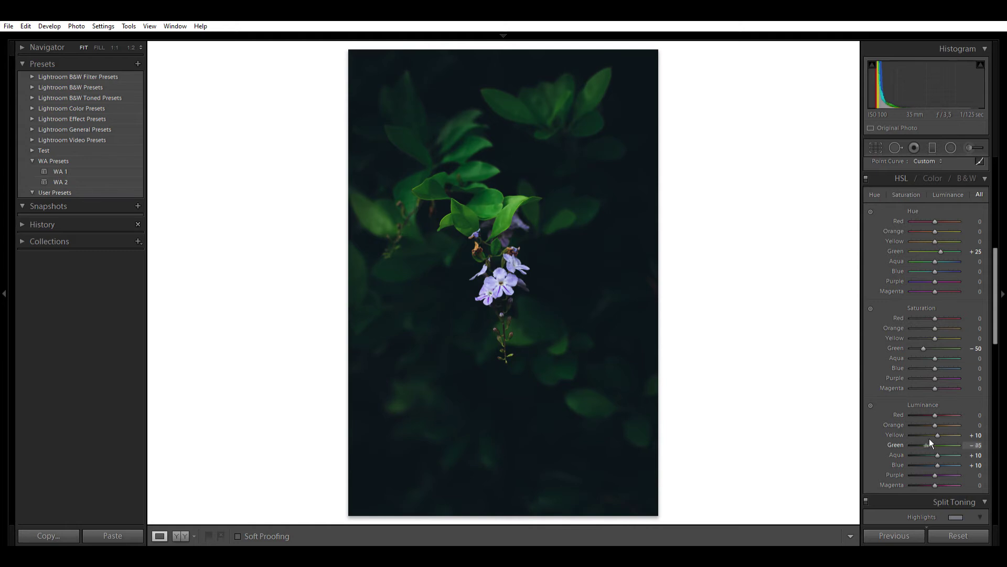
pyautogui.click(871, 308)
pyautogui.moveTo(518, 291); pyautogui.dragTo(518, 284)
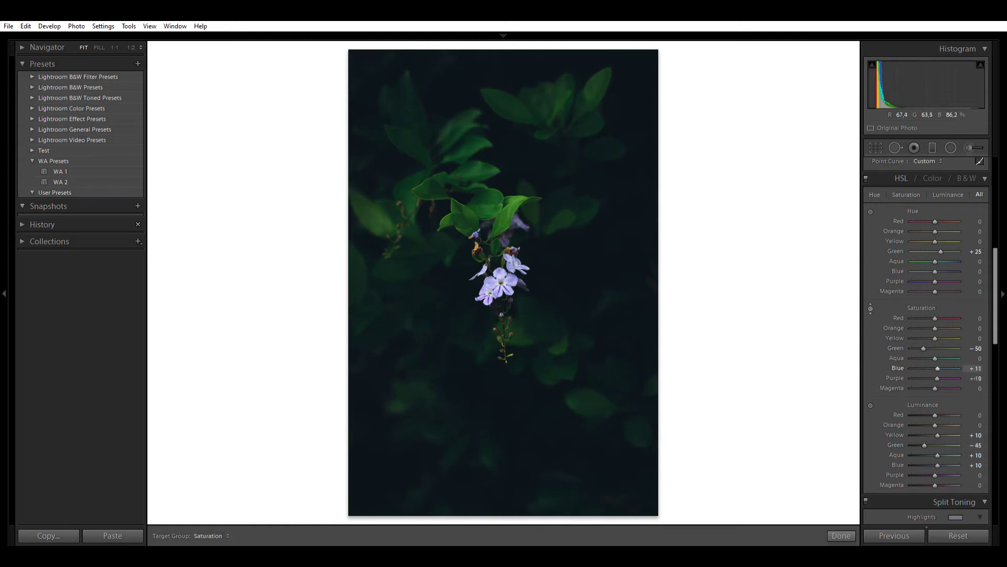
# Crop the hanging flower photo to a tighter portrait frame centred on the blossoms and leaves
pyautogui.click(876, 147)
pyautogui.click(952, 184)
pyautogui.click(877, 292)
pyautogui.moveTo(511, 490); pyautogui.dragTo(511, 429)
pyautogui.moveTo(512, 327); pyautogui.dragTo(513, 336)
pyautogui.click(841, 536)
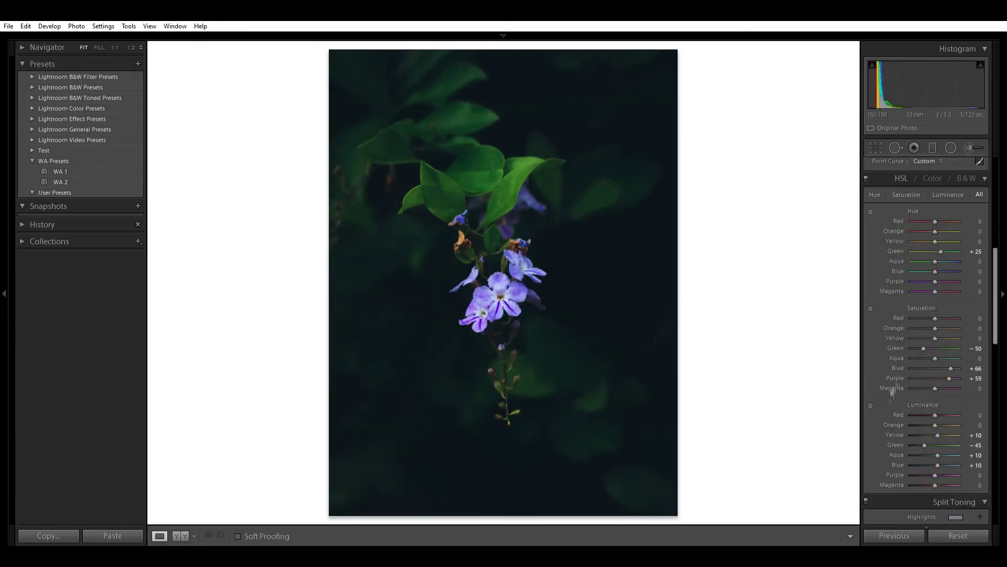
# Adjust the post-crop vignette of the flower photo, trying Amount −40 with Midpoint 0
pyautogui.scroll(-10, 892, 373)
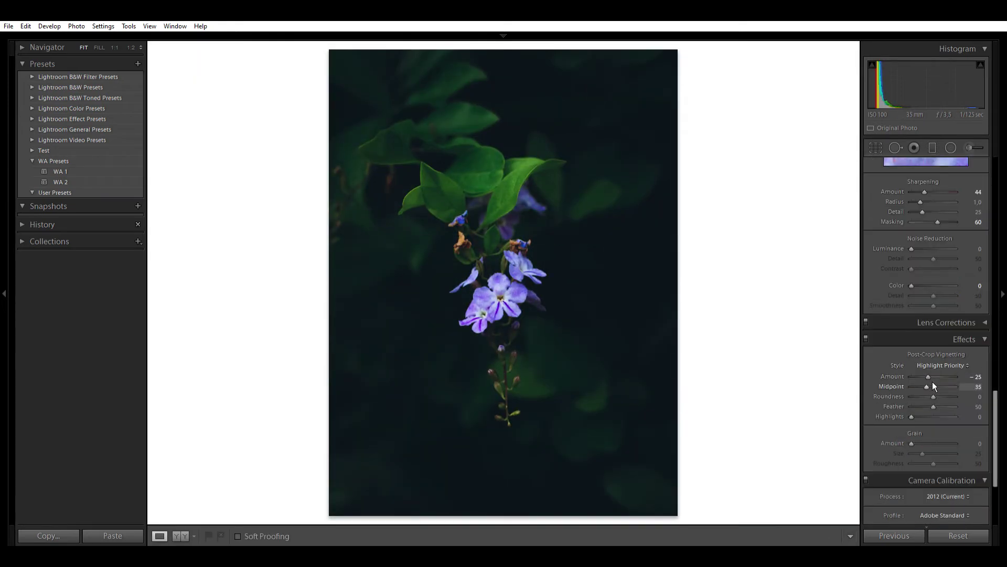
pyautogui.press('Down')
pyautogui.press('Down')
pyautogui.press('Down')
pyautogui.press('Down')
pyautogui.press('Down')
pyautogui.press('Up')
pyautogui.press('Up')
pyautogui.press('Up')
pyautogui.press('Up')
pyautogui.press('Down')
pyautogui.press('Down')
pyautogui.press('Down')
pyautogui.press('Down')
pyautogui.press('Down')
pyautogui.press('Down')
pyautogui.press('Down')
pyautogui.press('Down')
pyautogui.press('Down')
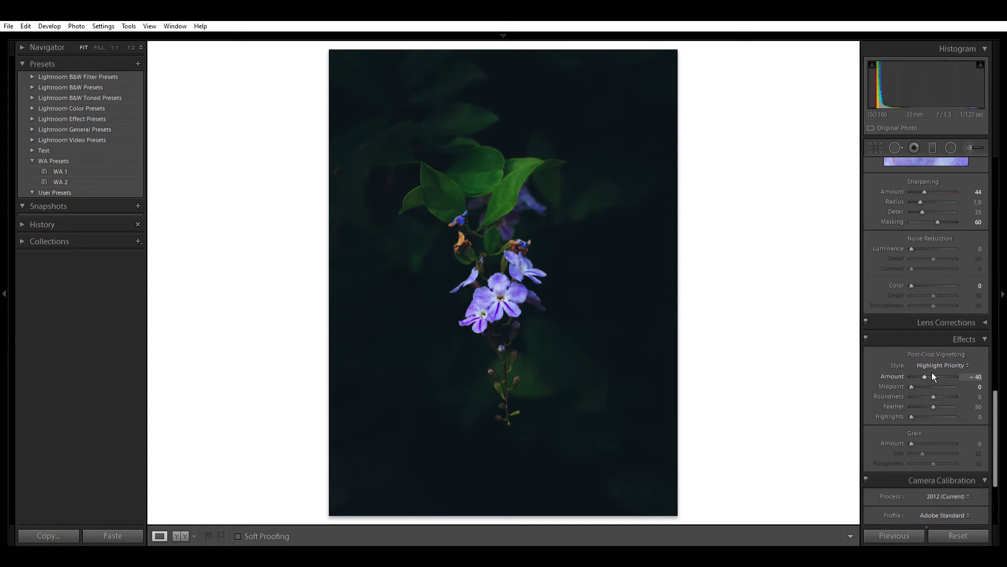
# Set the flower photo's Temp to 5500 and compare the original and edited versions side by side
pyautogui.scroll(8, 891, 346)
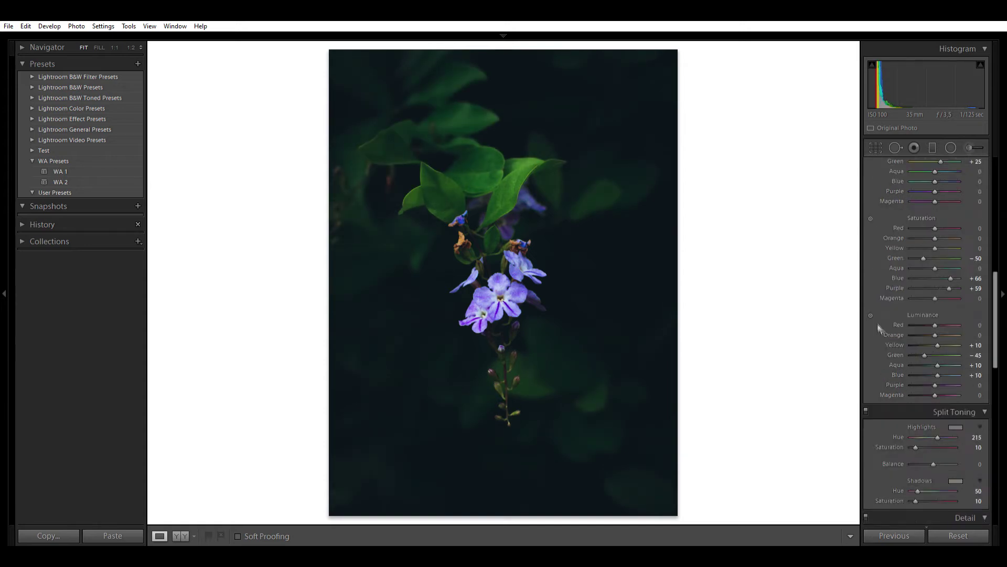
pyautogui.scroll(6, 879, 329)
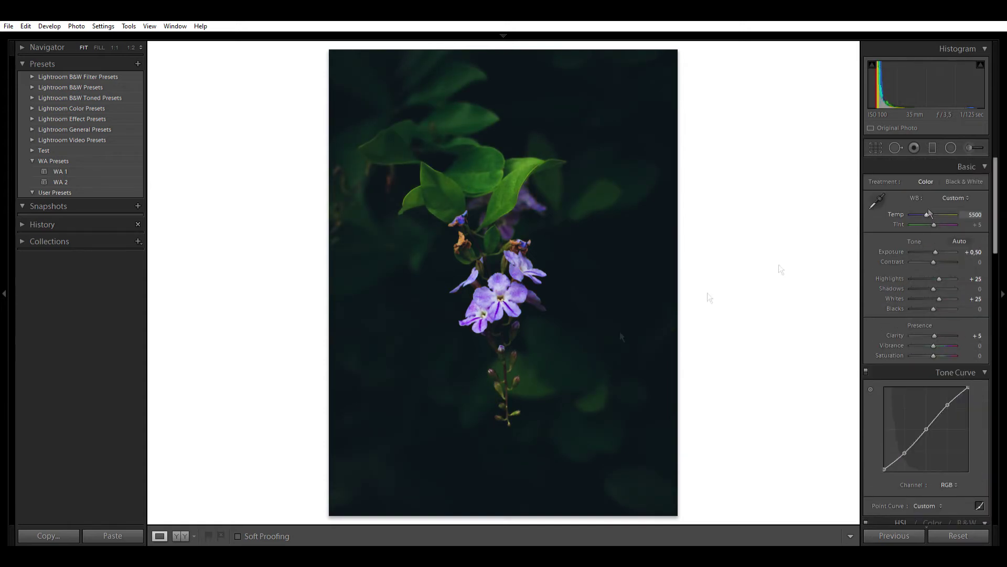
pyautogui.click(180, 535)
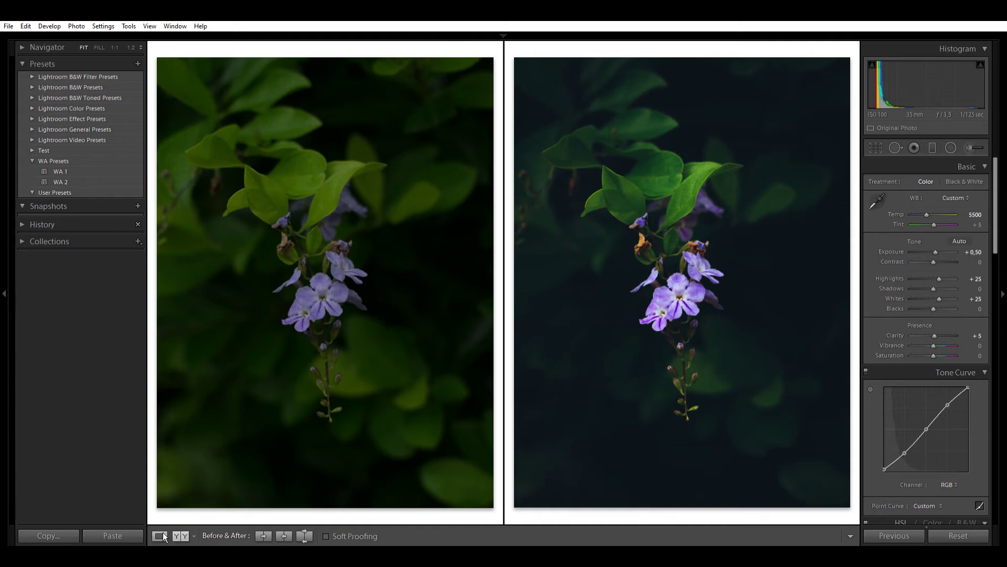
pyautogui.click(160, 535)
# Apply a WA preset to the next leaf photo and set Exposure +0.60, Contrast +10 and Vibrance −30
pyautogui.press('Right')
pyautogui.click(80, 169)
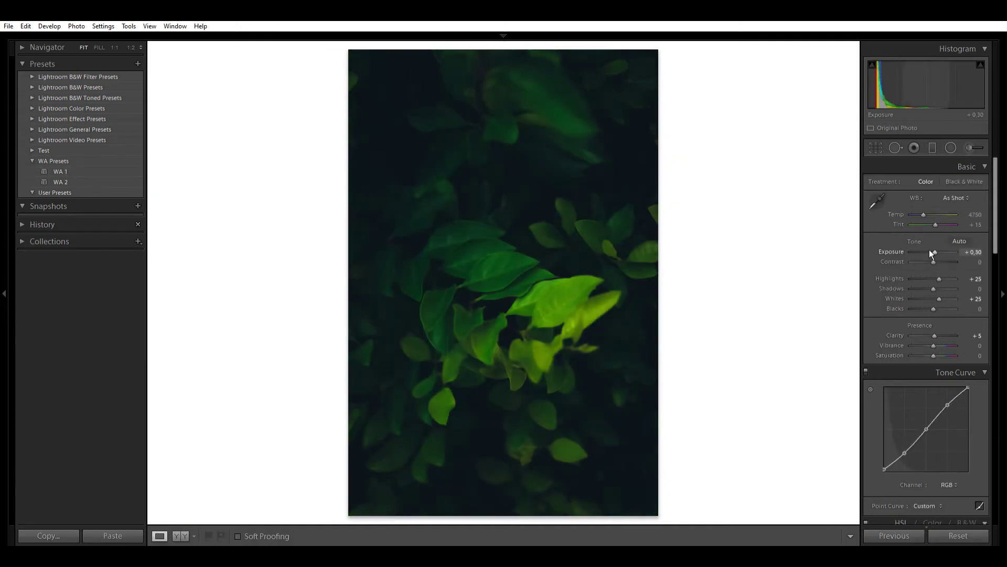
pyautogui.moveTo(929, 250); pyautogui.dragTo(933, 249)
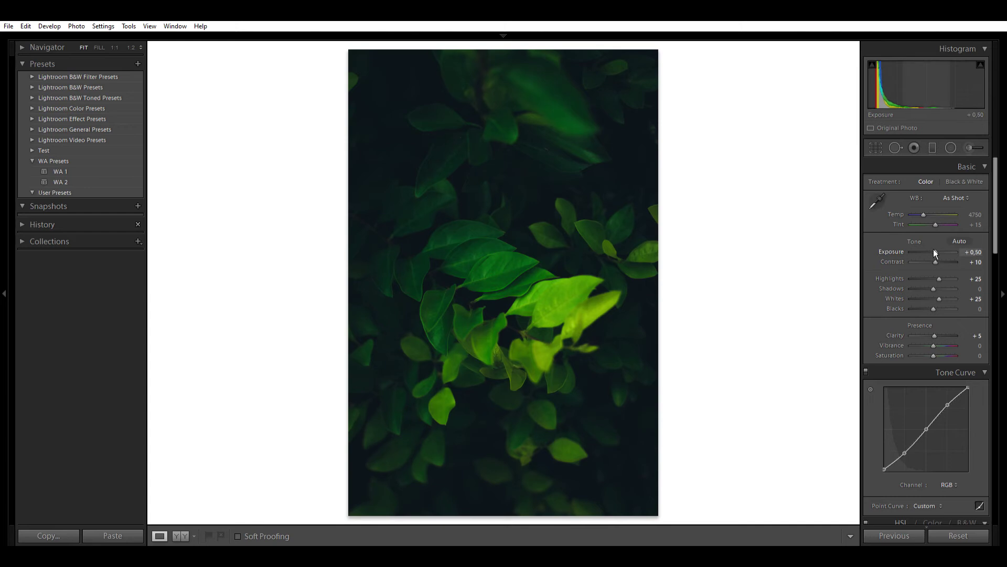
pyautogui.press('Up')
pyautogui.press('Up')
pyautogui.press('Up')
pyautogui.press('Up')
pyautogui.press('Up')
pyautogui.press('Up')
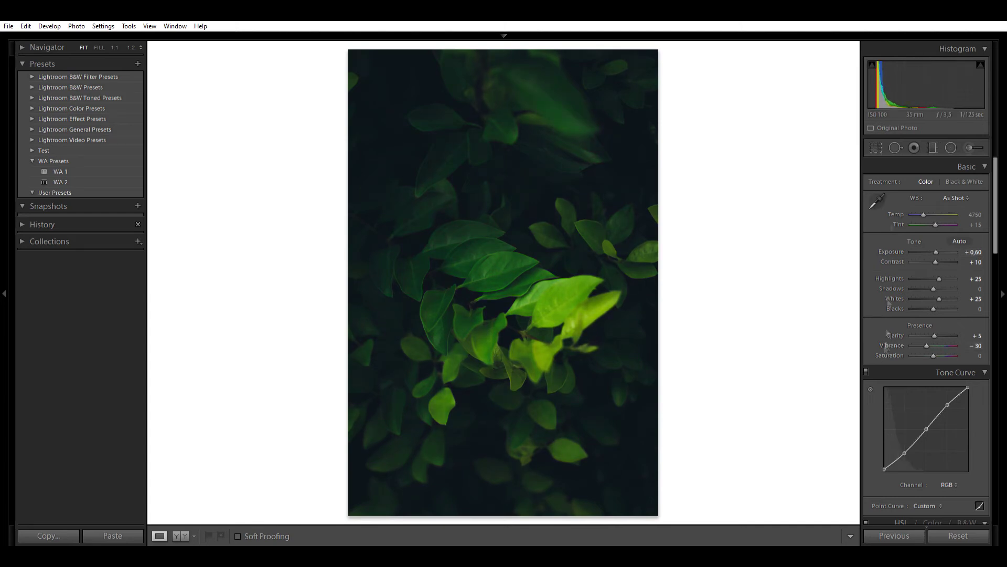
# Crop the leaf photo to a shorter portrait aspect ratio
pyautogui.click(876, 147)
pyautogui.click(956, 184)
pyautogui.click(914, 290)
pyautogui.press('Return')
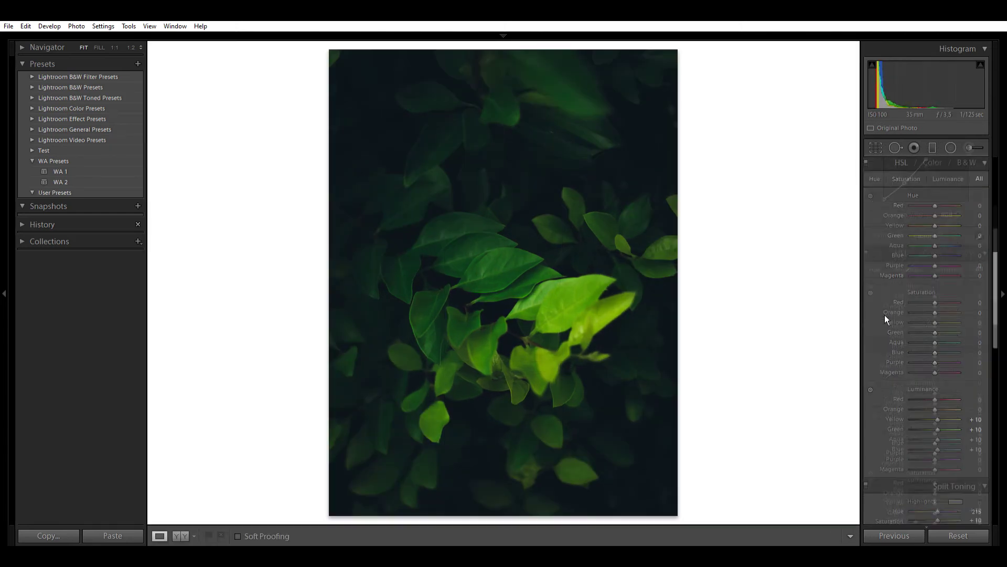
# Set the leaf photo's Blacks to −10 and shift Green to Hue +55, Saturation −45 and Luminance +60
pyautogui.moveTo(933, 288); pyautogui.dragTo(917, 286)
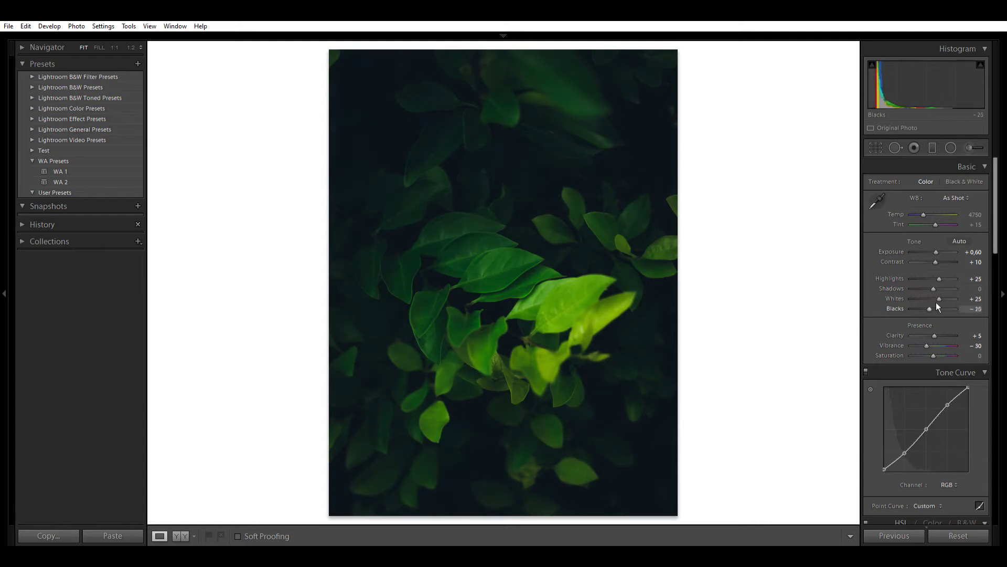
pyautogui.scroll(-5, 918, 335)
pyautogui.moveTo(935, 332); pyautogui.dragTo(926, 332)
pyautogui.moveTo(935, 235); pyautogui.dragTo(944, 235)
pyautogui.moveTo(937, 429)
pyautogui.mouseDown()
pyautogui.moveTo(927, 431)
pyautogui.moveTo(961, 430)
pyautogui.moveTo(950, 430)
pyautogui.mouseUp()
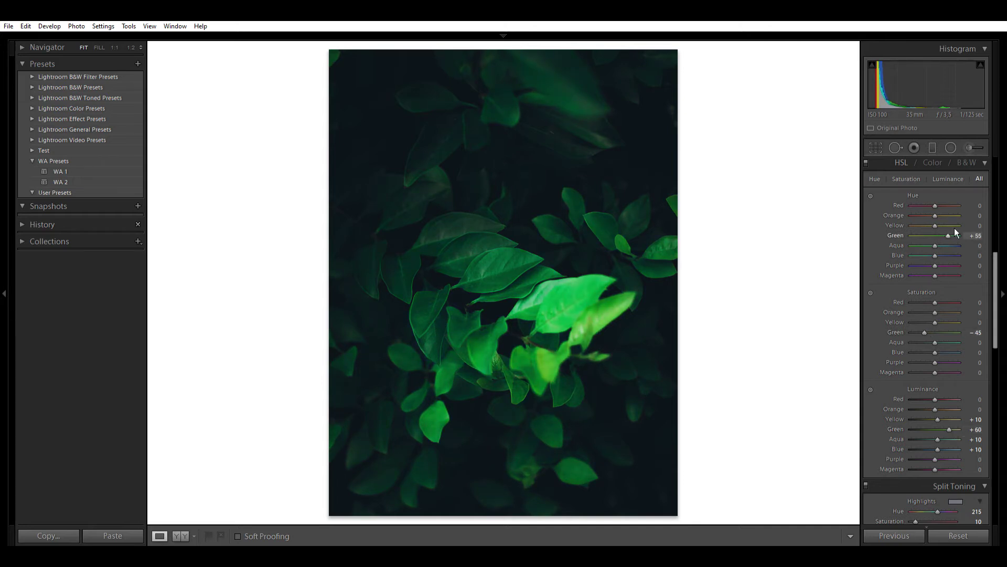
# Darken the leaf photo's upper-left and lower-right corners with diagonal graduated filters at Exposure −1.00 and compare with the original
pyautogui.scroll(5, 923, 315)
pyautogui.click(932, 148)
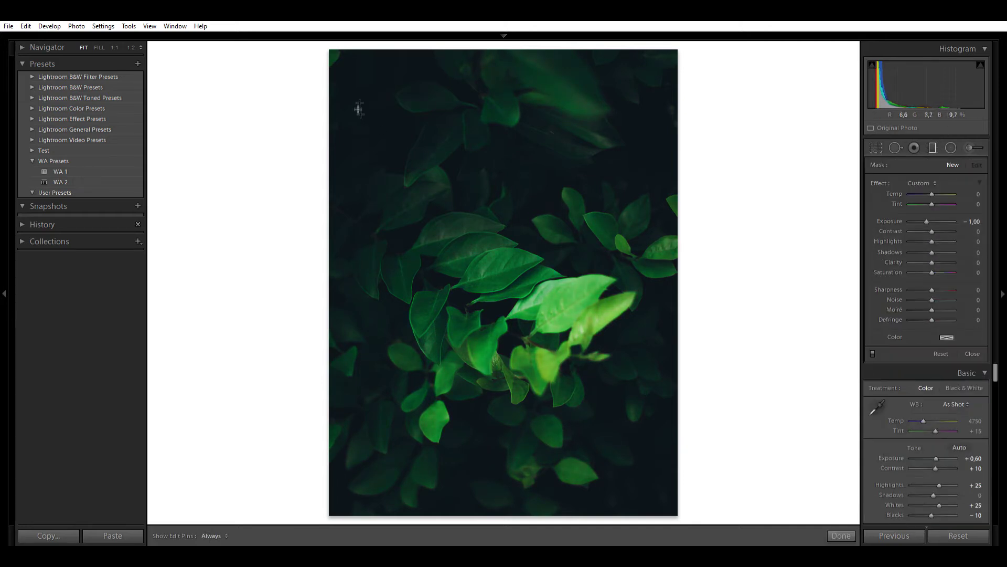
pyautogui.moveTo(362, 91)
pyautogui.mouseDown()
pyautogui.moveTo(469, 270)
pyautogui.moveTo(251, 45)
pyautogui.mouseUp()
pyautogui.moveTo(636, 512); pyautogui.dragTo(547, 364)
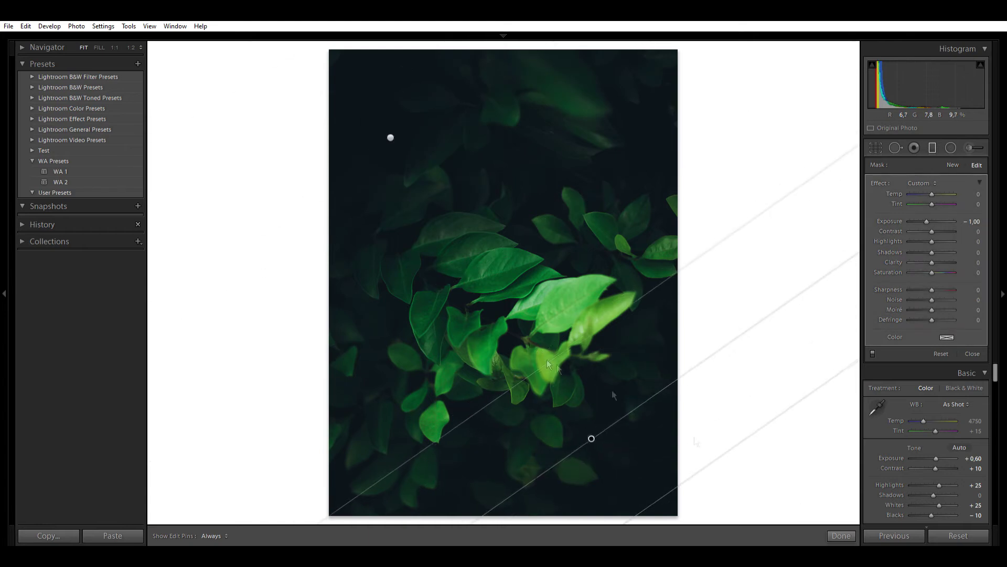
pyautogui.click(841, 535)
pyautogui.press('\\')
pyautogui.press('\\')
# Set the leaf photo's post-crop vignette Amount to −35 and compare the edit with the original
pyautogui.scroll(-5, 883, 392)
pyautogui.scroll(-8, 883, 392)
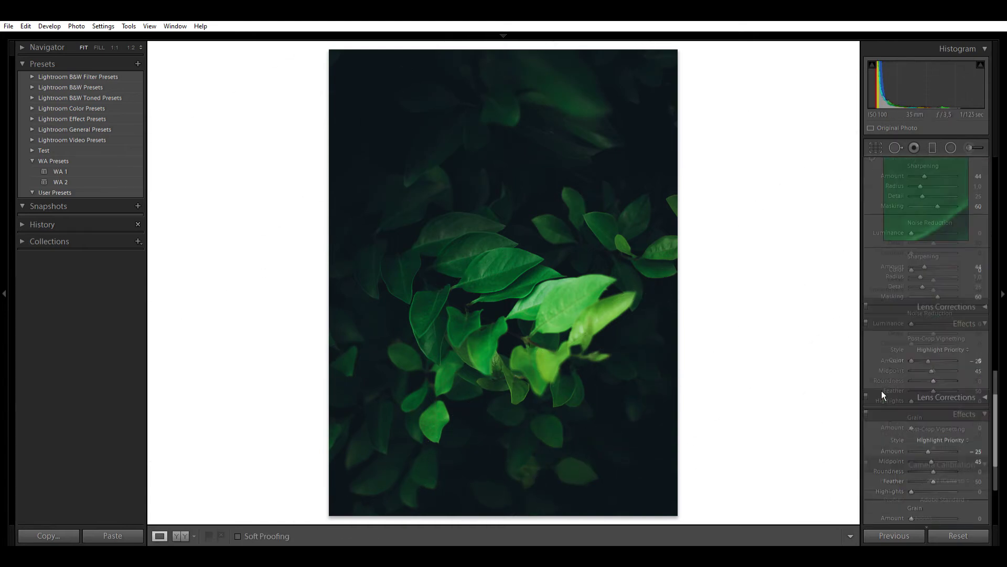
pyautogui.press('Up')
pyautogui.press('\\')
pyautogui.press('\\')
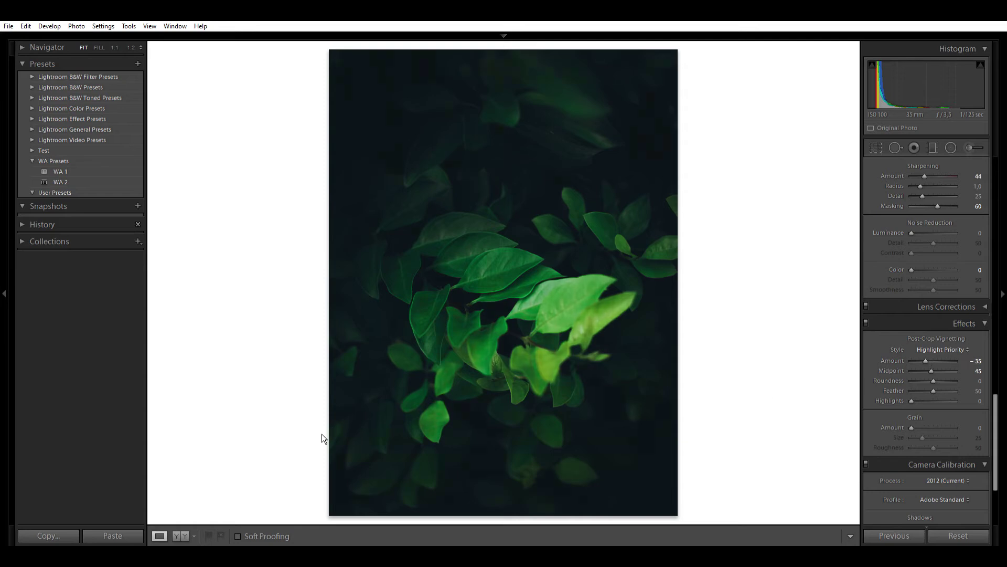
pyautogui.click(181, 536)
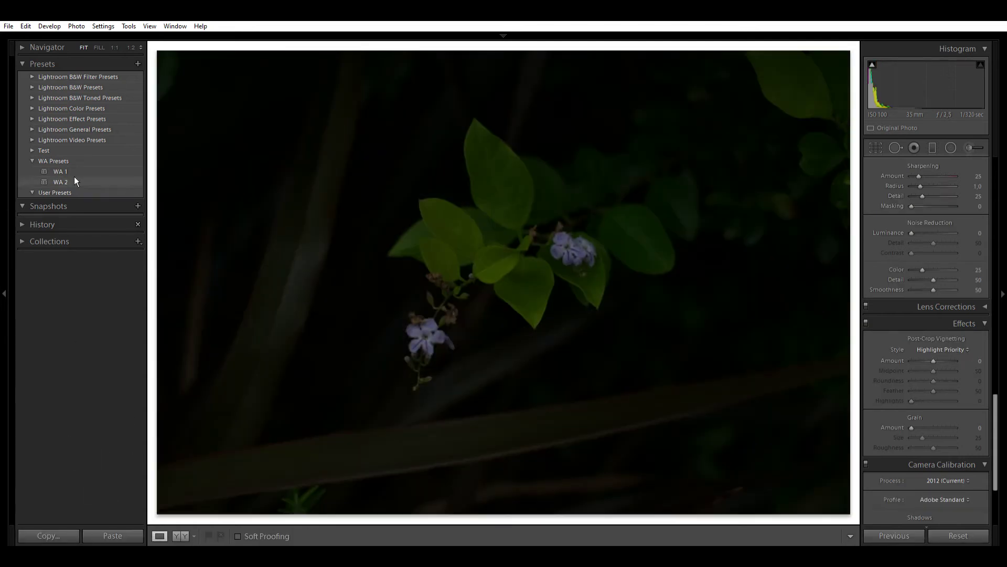
# Apply the WA 2 preset to the dark landscape flower photo, set Exposure to +1.10 and lower the Vibrance
pyautogui.click(74, 178)
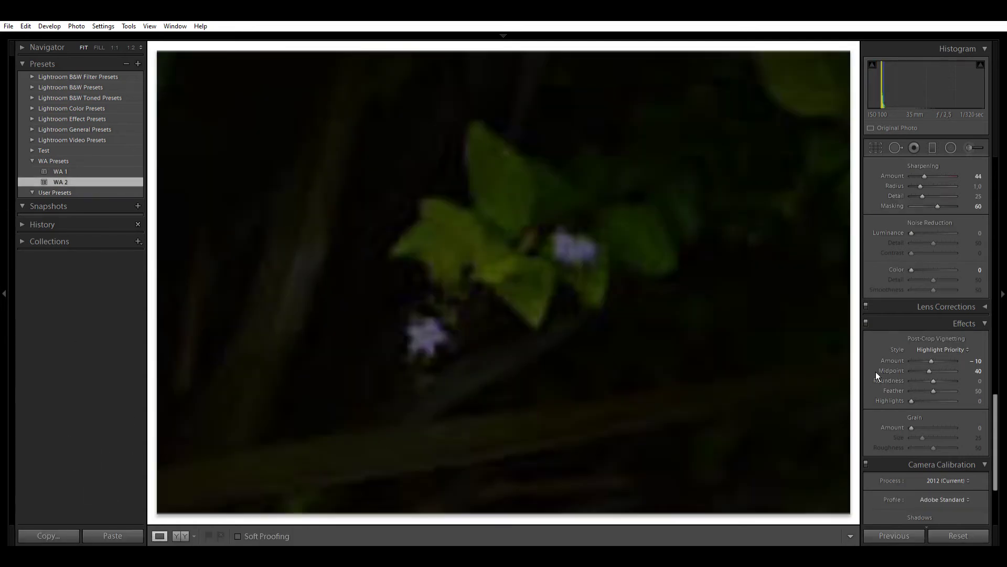
pyautogui.scroll(8, 876, 371)
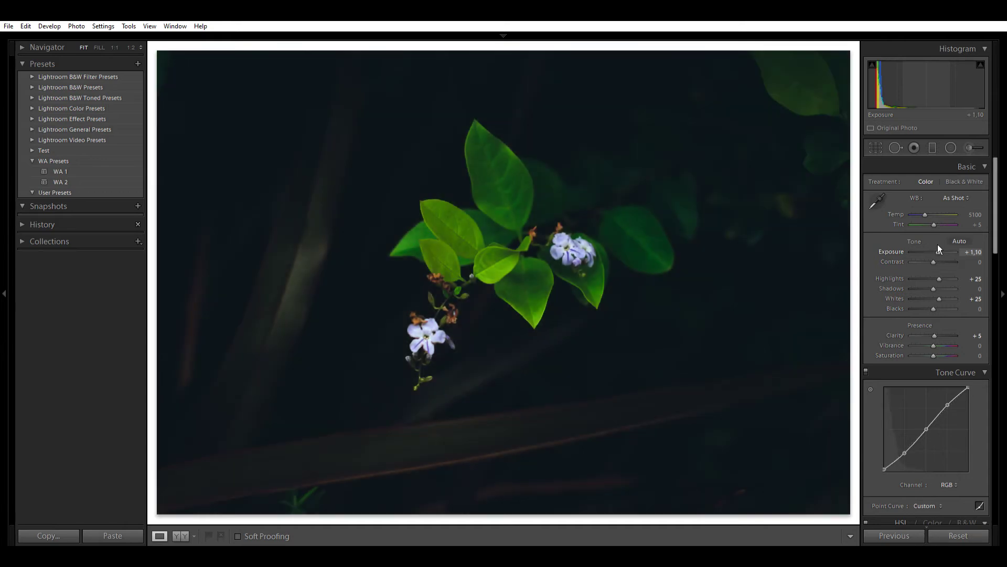
pyautogui.press('Up')
pyautogui.press('\\')
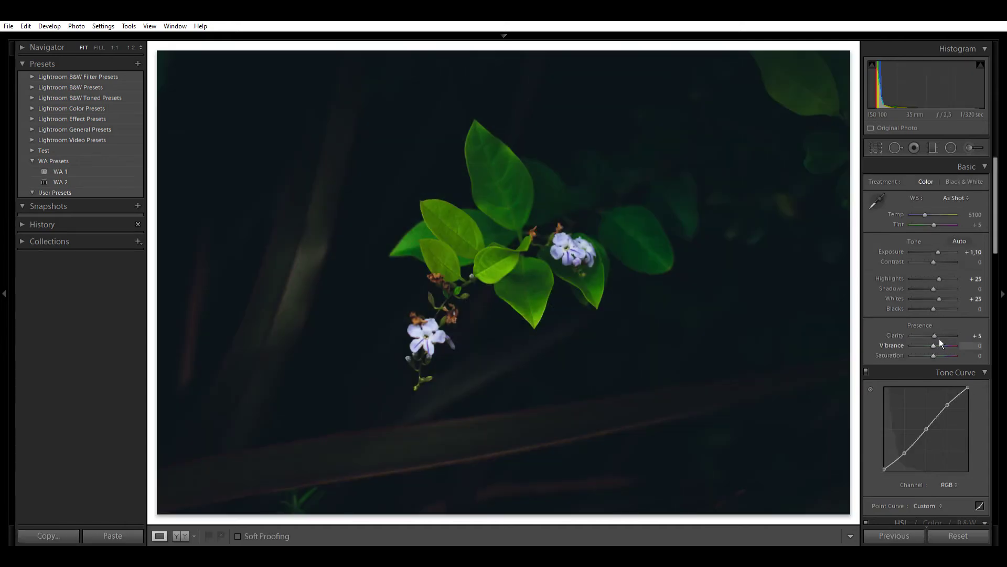
pyautogui.press('Down')
pyautogui.press('Down')
pyautogui.press('Down')
pyautogui.press('Down')
# Set the Hue of Yellow to +56, Green to +76 and Aqua to −16, with Green Saturation −24 and Green Luminance −29
pyautogui.scroll(-6, 867, 344)
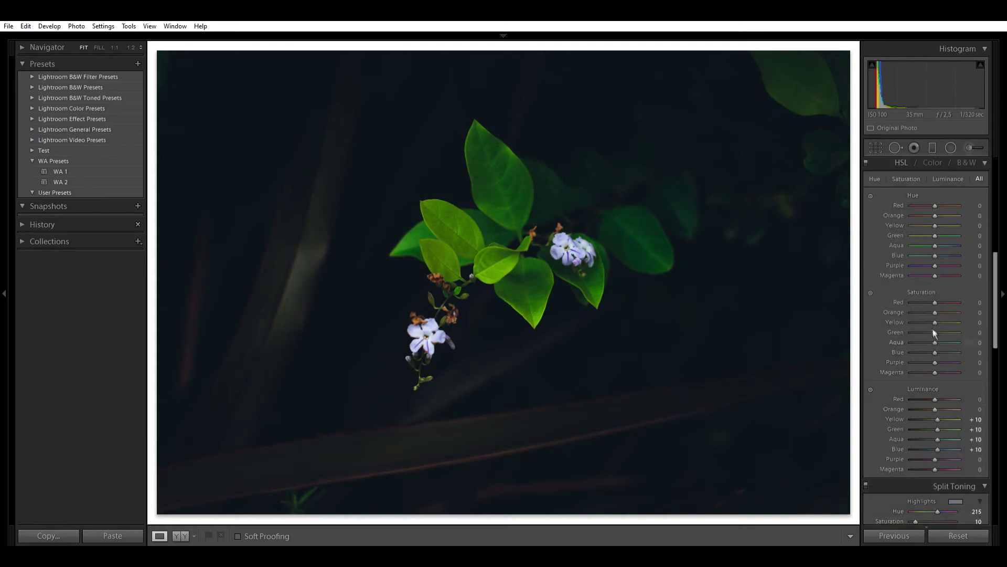
pyautogui.moveTo(942, 332); pyautogui.dragTo(936, 331)
pyautogui.moveTo(935, 235)
pyautogui.mouseDown()
pyautogui.moveTo(961, 226)
pyautogui.moveTo(948, 225)
pyautogui.mouseUp()
pyautogui.moveTo(935, 245); pyautogui.dragTo(909, 242)
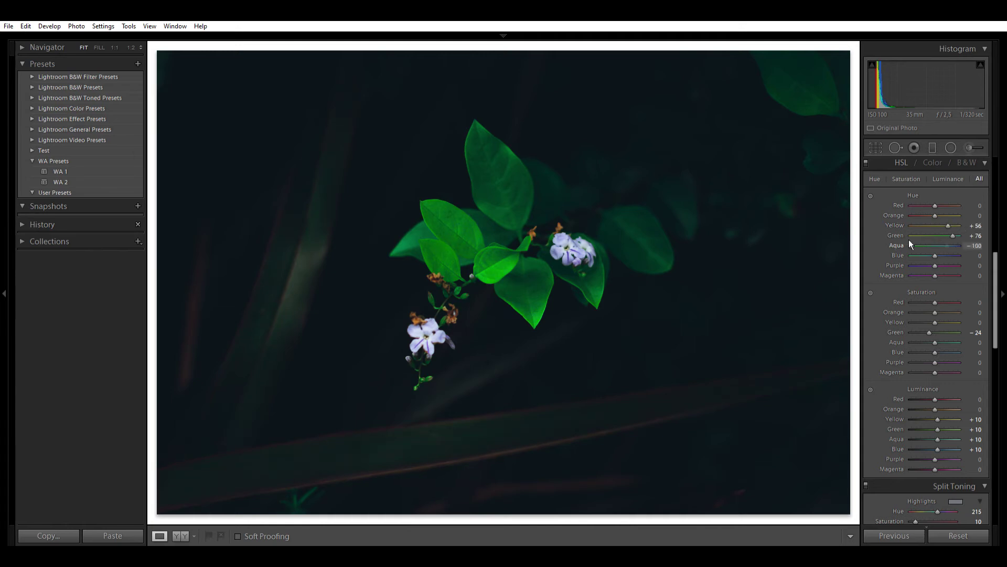
pyautogui.moveTo(938, 429)
pyautogui.mouseDown()
pyautogui.moveTo(896, 435)
pyautogui.moveTo(934, 430)
pyautogui.mouseUp()
# Crop the photo to 4 x 5 / 8 x 10 around the flowering branch, reposition the frame and compare with the original
pyautogui.click(876, 148)
pyautogui.click(945, 183)
pyautogui.click(947, 221)
pyautogui.moveTo(533, 511); pyautogui.dragTo(521, 484)
pyautogui.click(841, 536)
pyautogui.click(876, 148)
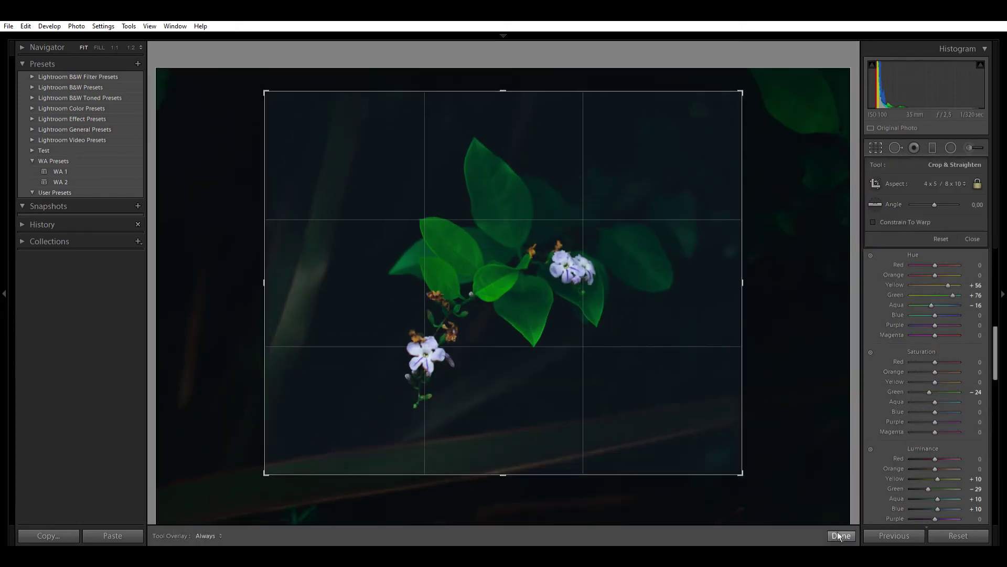
pyautogui.click(839, 536)
pyautogui.click(876, 148)
pyautogui.moveTo(555, 178); pyautogui.dragTo(554, 167)
pyautogui.click(841, 536)
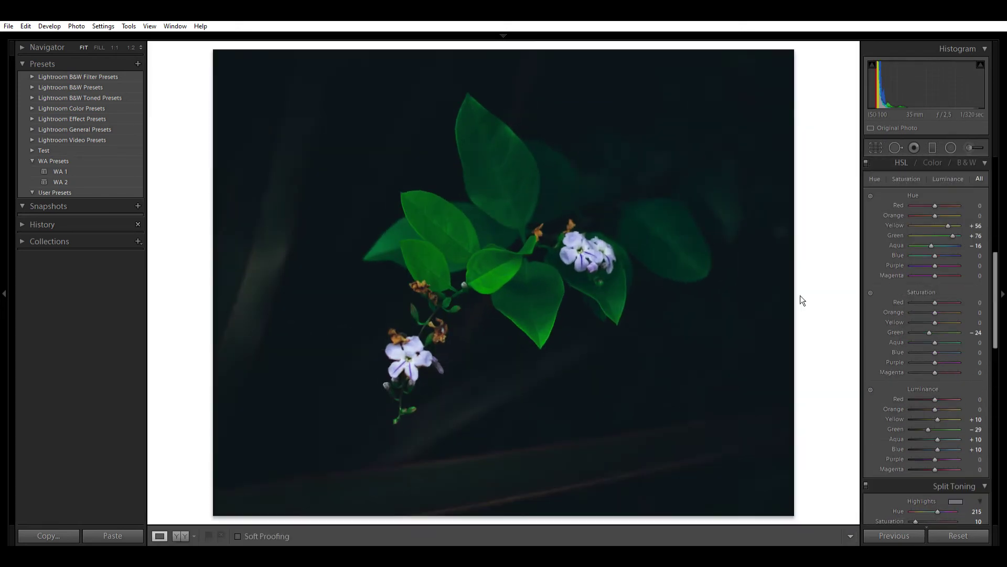
pyautogui.press('y')
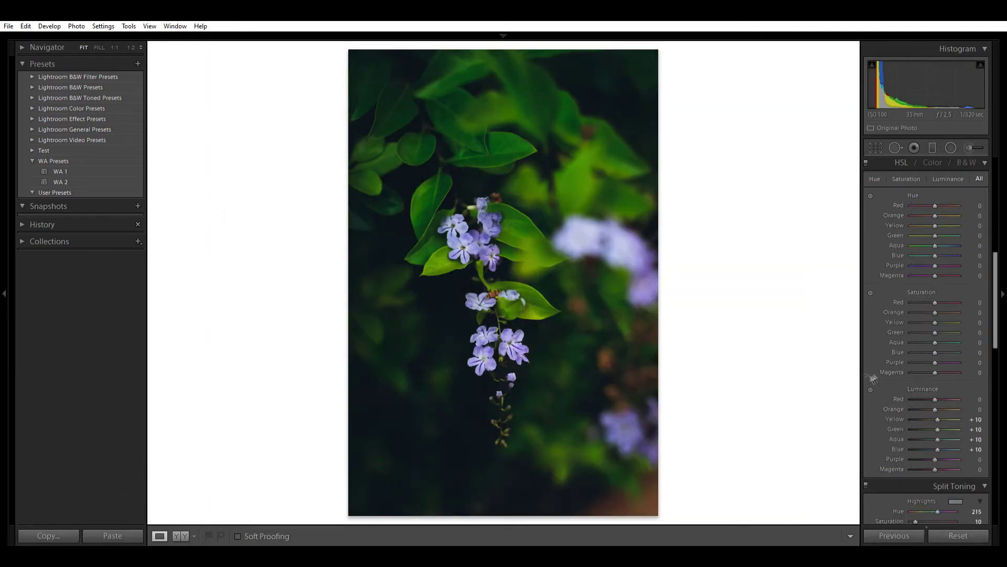
# Crop the next portrait flower photo to 4 x 3, tightening and repositioning the frame around the hanging blossoms
pyautogui.scroll(5, 872, 345)
pyautogui.press('r')
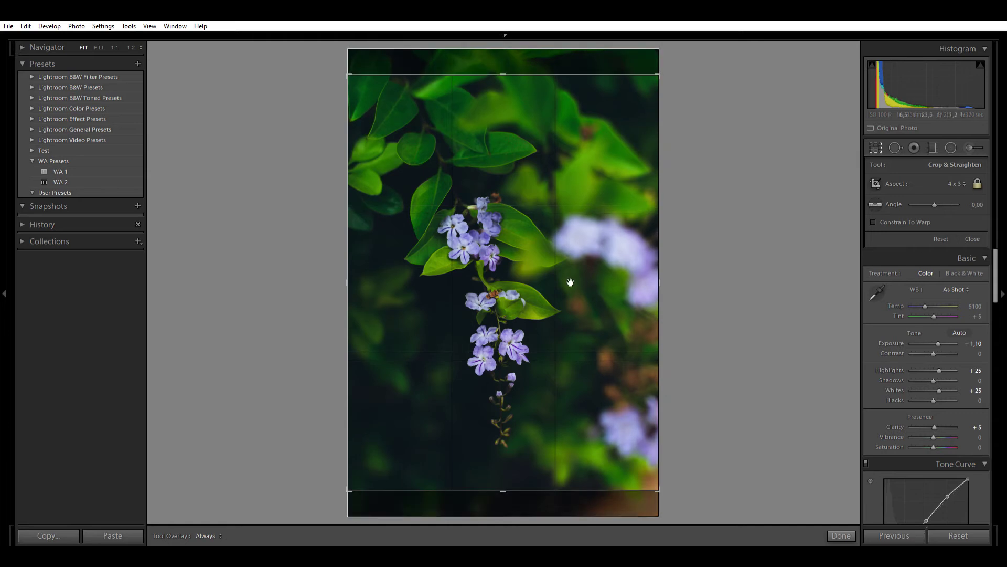
pyautogui.moveTo(570, 283); pyautogui.dragTo(571, 258)
pyautogui.moveTo(659, 490); pyautogui.dragTo(653, 480)
pyautogui.click(841, 535)
pyautogui.click(501, 274)
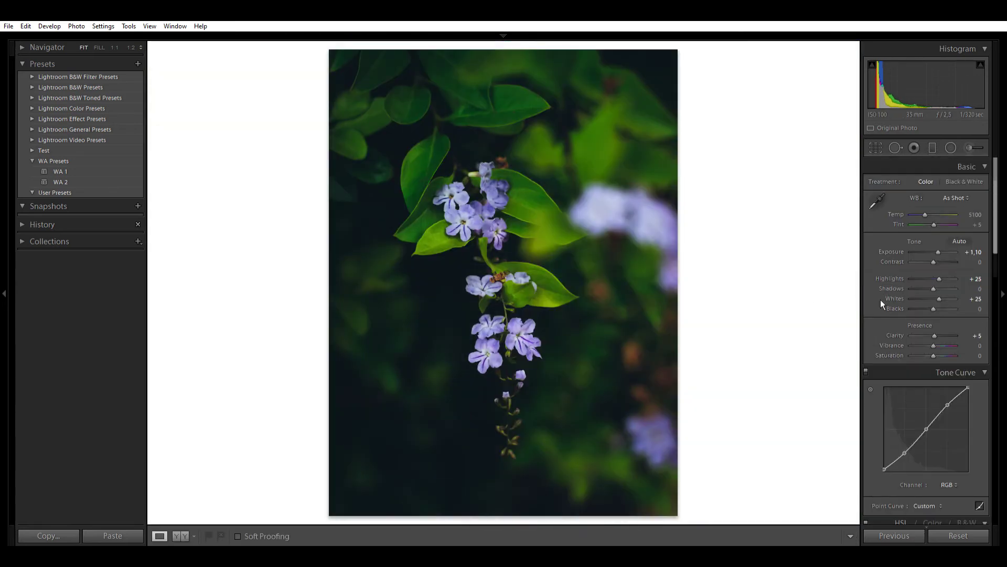
# Set the vignette to Amount −30 and Midpoint 45, and darken both lower corners with diagonal graduated filters at Exposure −1.00
pyautogui.scroll(-10, 881, 300)
pyautogui.moveTo(934, 451); pyautogui.dragTo(928, 451)
pyautogui.click(932, 148)
pyautogui.moveTo(373, 495)
pyautogui.mouseDown()
pyautogui.moveTo(467, 354)
pyautogui.moveTo(500, 362)
pyautogui.mouseUp()
pyautogui.moveTo(683, 371)
pyautogui.mouseDown()
pyautogui.moveTo(606, 312)
pyautogui.moveTo(514, 336)
pyautogui.moveTo(603, 310)
pyautogui.mouseUp()
pyautogui.click(844, 535)
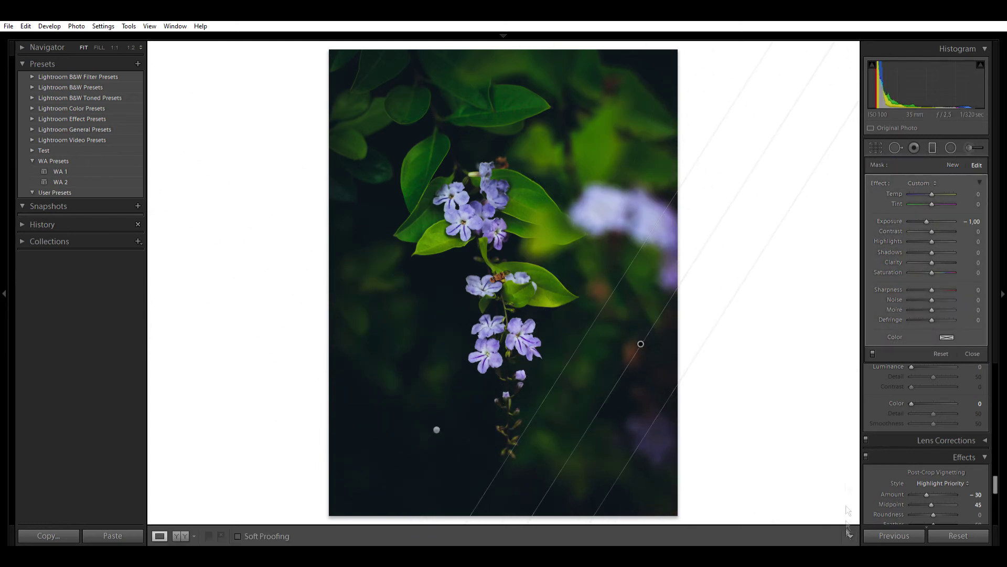
# Set the hanging blossom photo's Contrast to +5 and compare it with its unedited version
pyautogui.scroll(15, 873, 345)
pyautogui.press('\\')
pyautogui.press('\\')
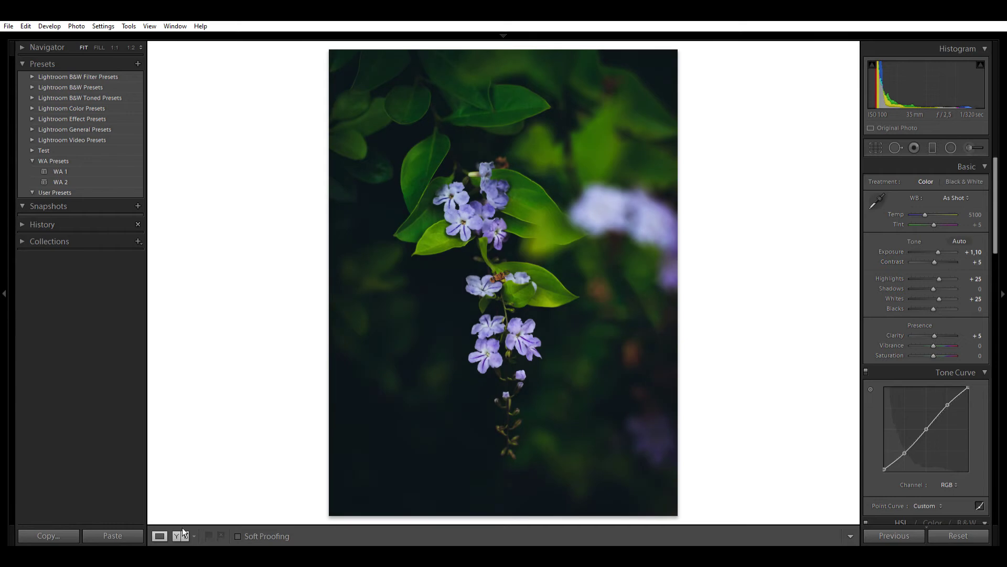
# Compare the hanging blossom photo with its unedited version
pyautogui.click(182, 531)
pyautogui.press('\\')
pyautogui.click(165, 532)
# Apply the WA 1 preset to the next photo of white flowers and set Exposure to +0.30 and Shadows to +100
pyautogui.press('Right')
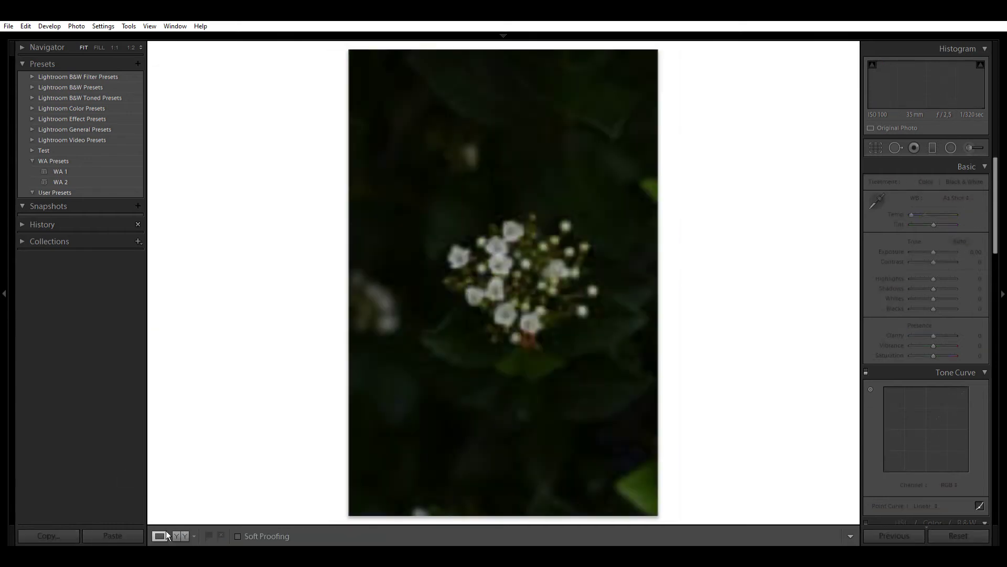
pyautogui.click(78, 171)
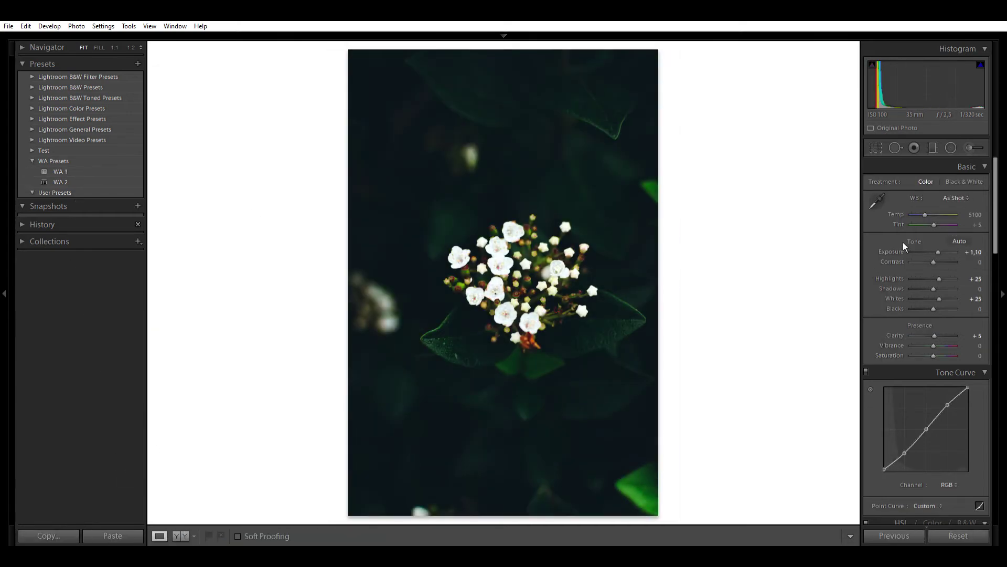
pyautogui.doubleClick(894, 252)
pyautogui.moveTo(933, 288); pyautogui.dragTo(958, 289)
pyautogui.moveTo(934, 252); pyautogui.dragTo(935, 252)
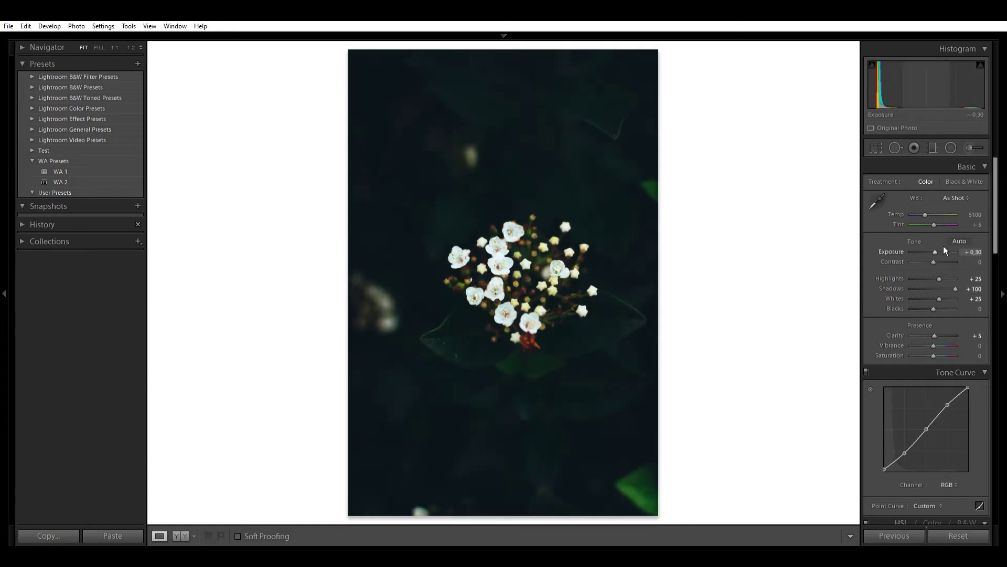
# Set the white flower photo's Highlights to −45 and Whites to +60, and crop it tighter around the flower cluster
pyautogui.press('\\')
pyautogui.press('\\')
pyautogui.doubleClick(898, 277)
pyautogui.press('\\')
pyautogui.press('\\')
pyautogui.moveTo(939, 299); pyautogui.dragTo(928, 277)
pyautogui.doubleClick(895, 298)
pyautogui.press('\\')
pyautogui.press('r')
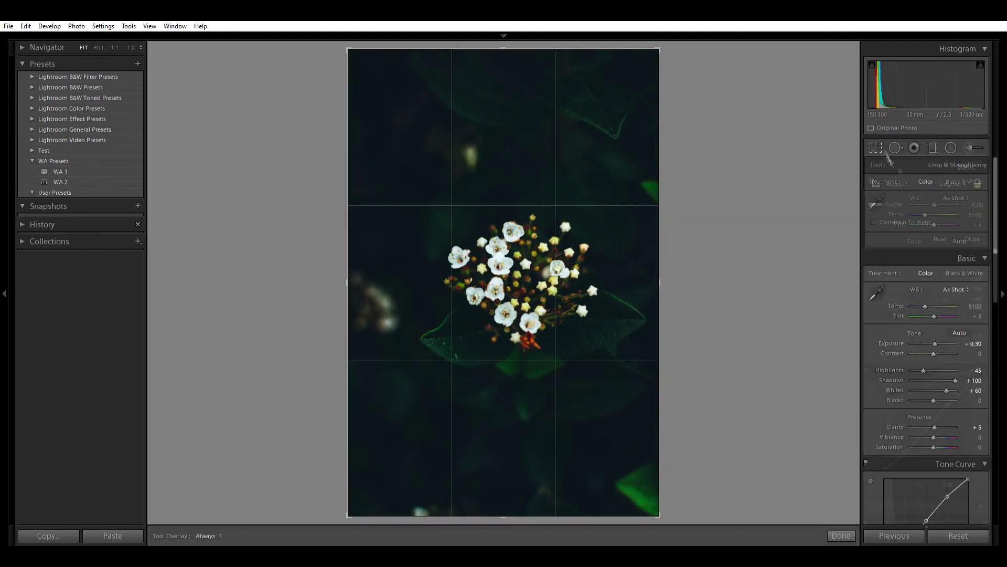
pyautogui.click(842, 535)
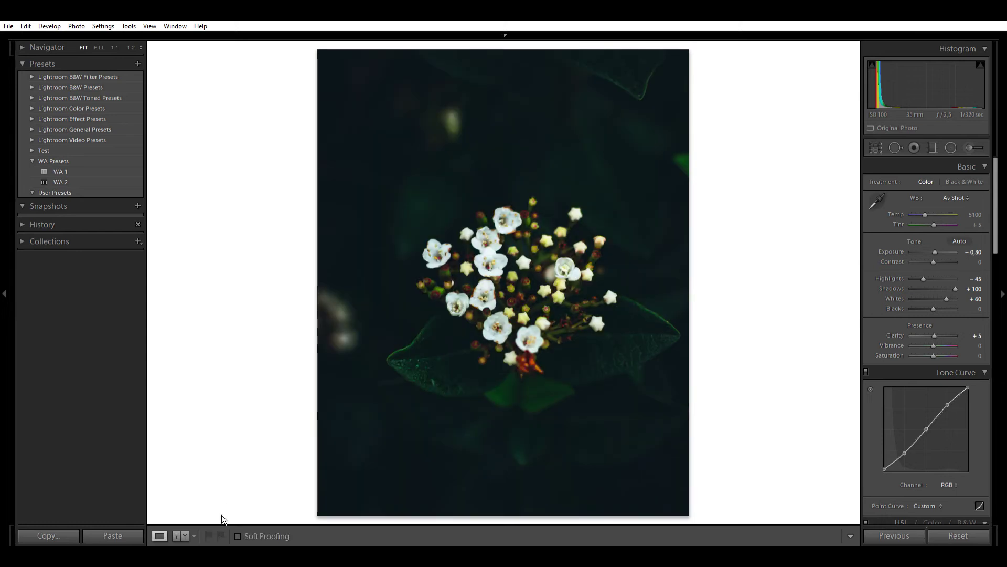
# Brush Clarity 19 over the leaf beneath the white flowers and compare the photo side by side with its original
pyautogui.press('k')
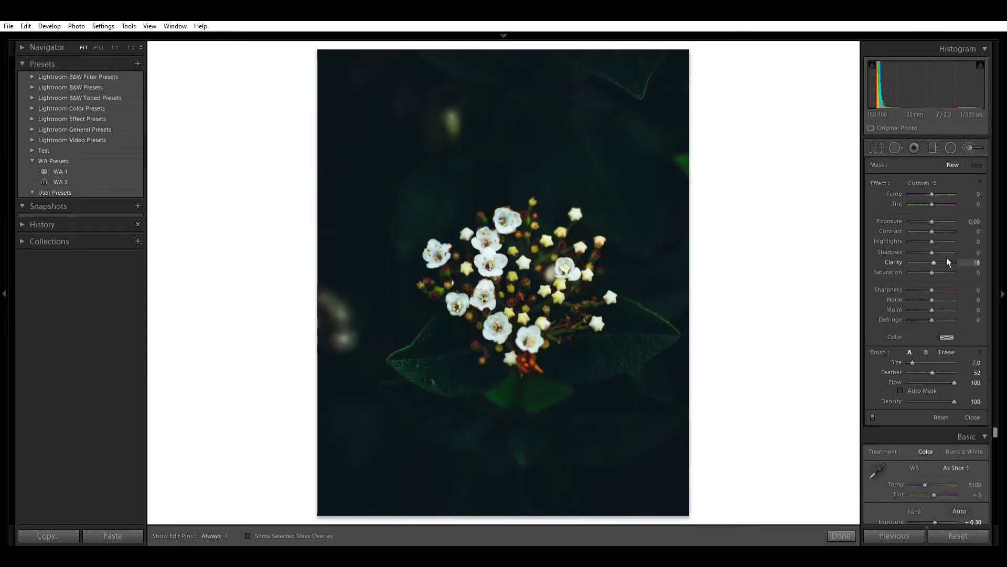
pyautogui.moveTo(934, 262); pyautogui.dragTo(936, 262)
pyautogui.scroll(1, 674, 353)
pyautogui.moveTo(416, 351)
pyautogui.mouseDown()
pyautogui.moveTo(439, 388)
pyautogui.moveTo(498, 387)
pyautogui.mouseUp()
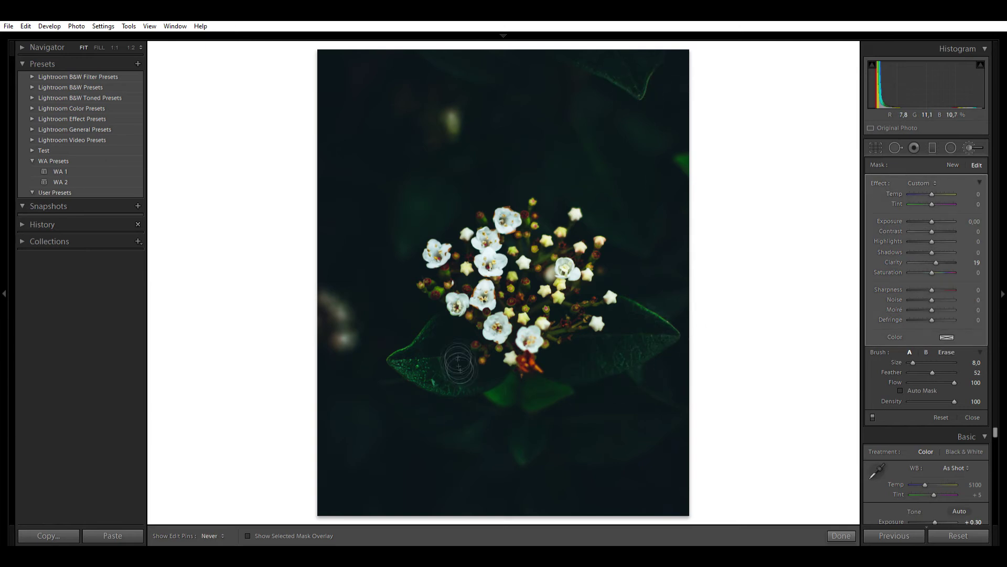
pyautogui.press('k')
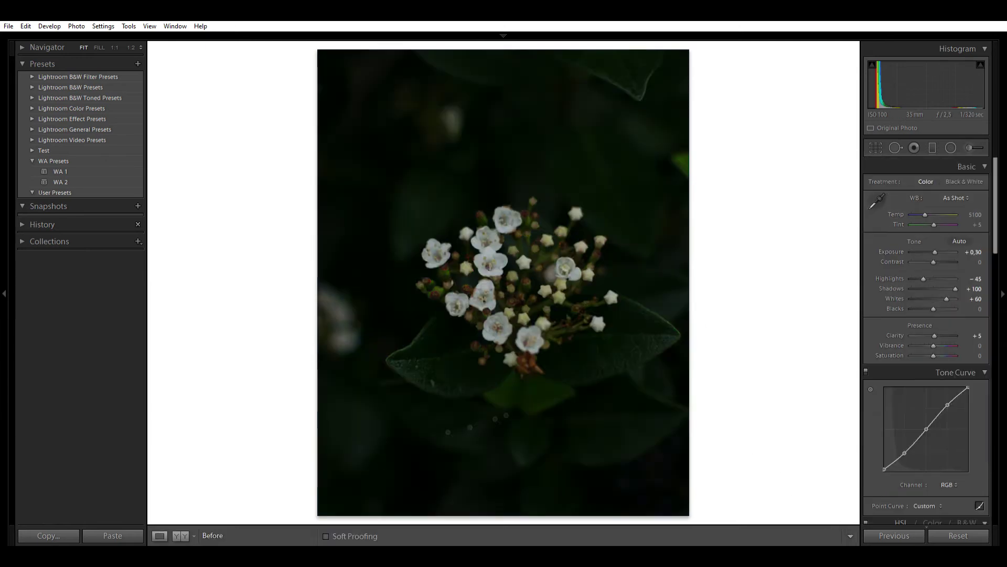
pyautogui.press('y')
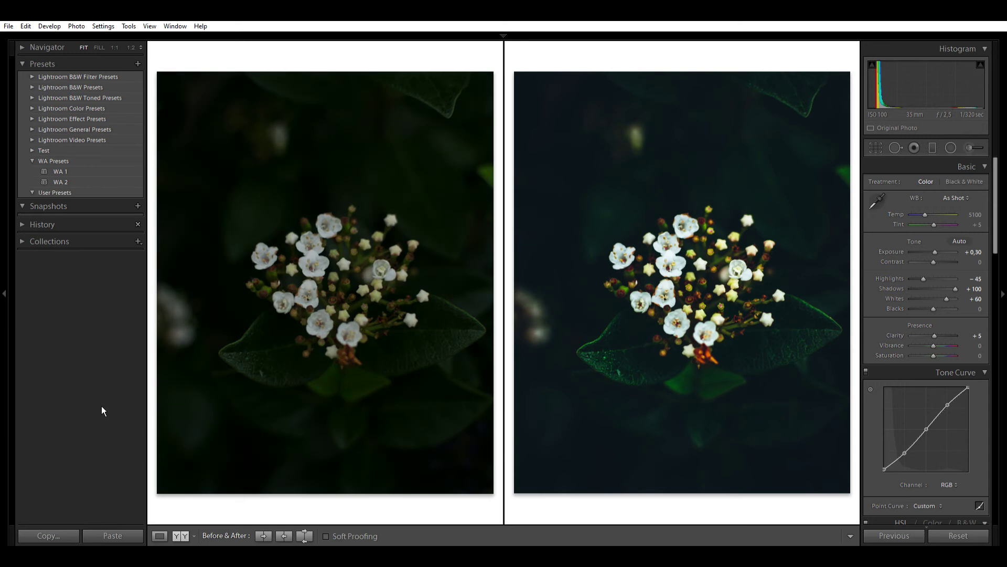
pyautogui.click(159, 535)
# Apply the WA 1 preset to the next photo of variegated leaves and set Exposure to +0.70
pyautogui.click(65, 170)
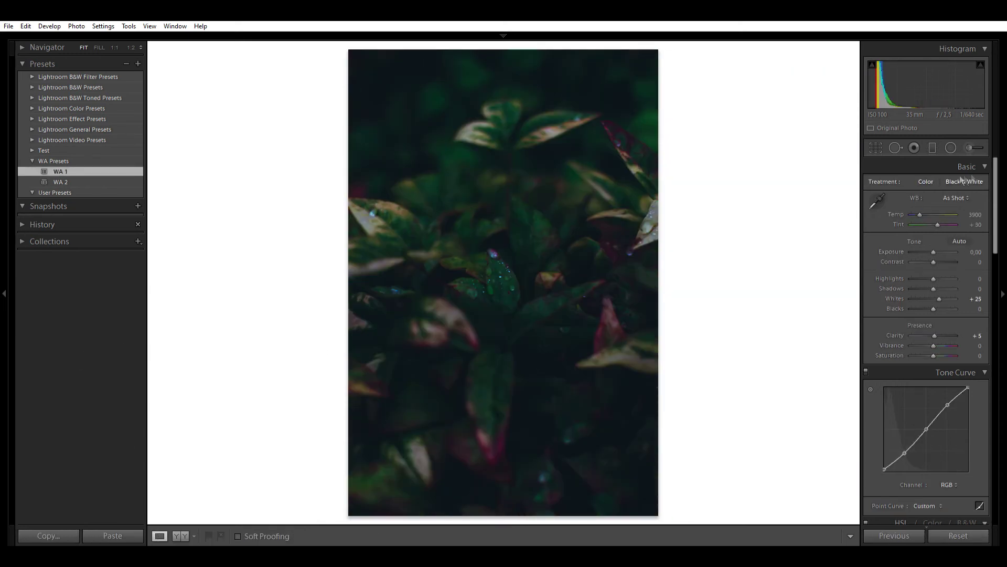
pyautogui.moveTo(938, 251); pyautogui.dragTo(947, 252)
pyautogui.press('Up')
pyautogui.press('Up')
pyautogui.scroll(-4, 948, 252)
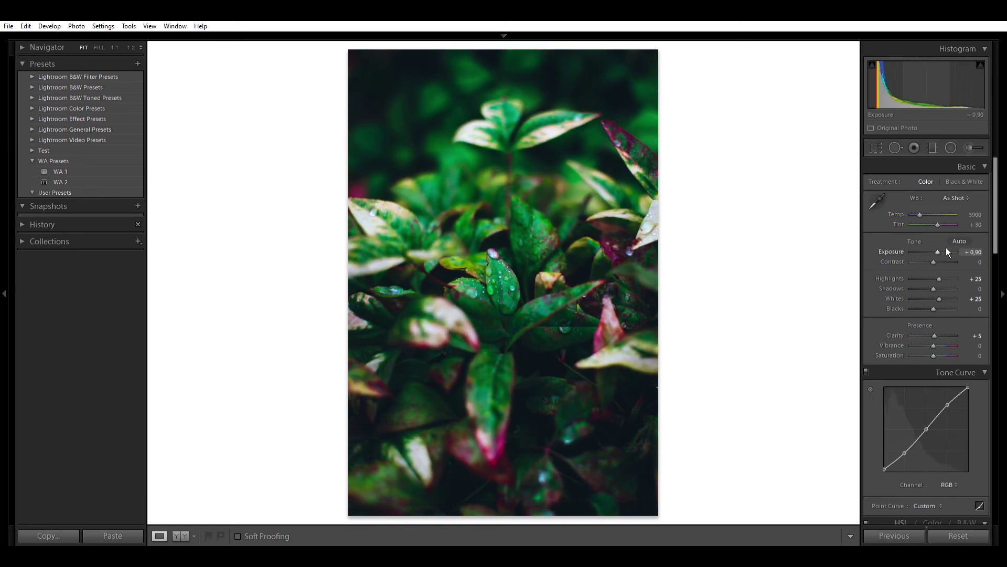
# Crop the variegated leaf photo to 4 x 3 around the central dewy leaf, reposition the frame and compare with the original
pyautogui.press('r')
pyautogui.moveTo(515, 468); pyautogui.dragTo(516, 403)
pyautogui.moveTo(519, 381); pyautogui.dragTo(521, 340)
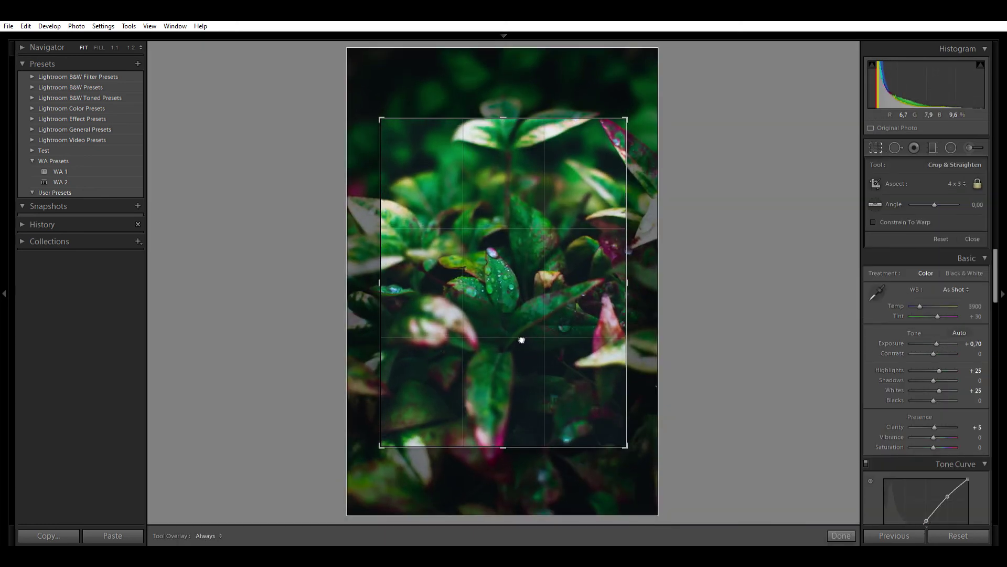
pyautogui.moveTo(519, 445); pyautogui.dragTo(521, 405)
pyautogui.moveTo(519, 367); pyautogui.dragTo(519, 348)
pyautogui.click(846, 535)
pyautogui.press('\\')
pyautogui.press('\\')
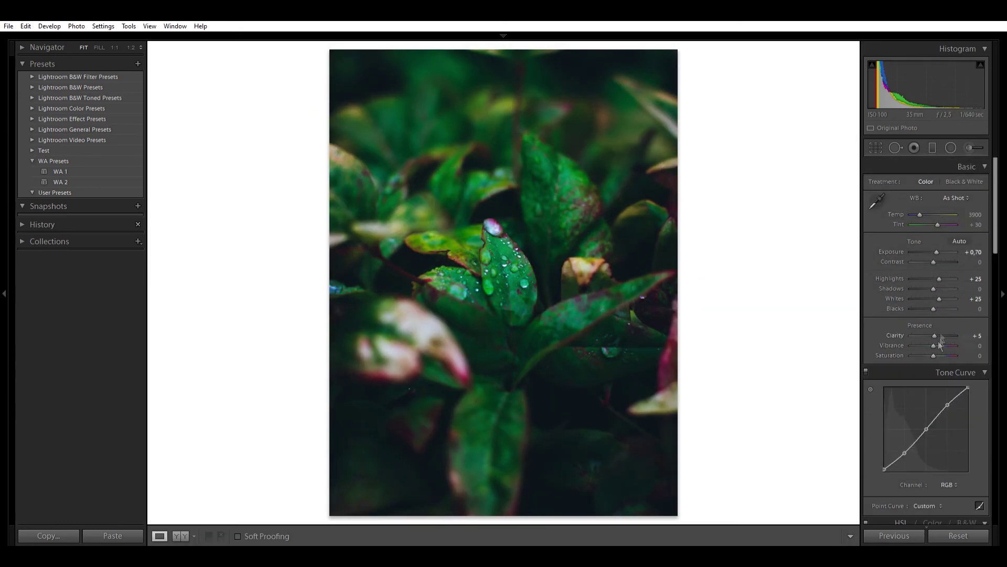
# Set the cropped leaf photo's Contrast to +25, Blacks to −15 and Vibrance to −5
pyautogui.scroll(-2, 939, 344)
pyautogui.scroll(3, 938, 344)
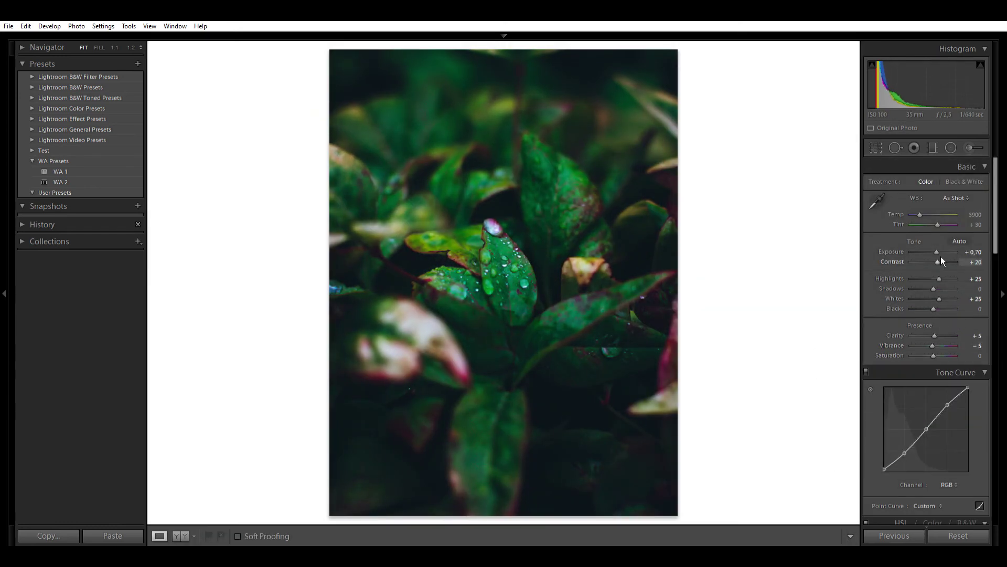
pyautogui.scroll(5, 940, 261)
pyautogui.scroll(-5, 936, 307)
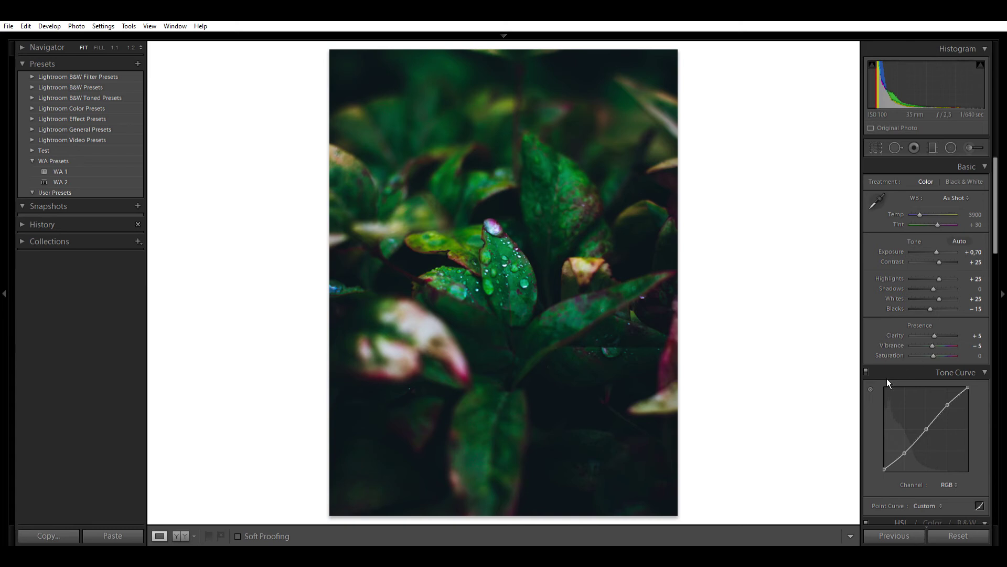
# Set Green to Hue +44, Saturation −35 and Luminance +29, and tighten the crop around the dewy leaf
pyautogui.scroll(-7, 886, 379)
pyautogui.scroll(-8, 939, 330)
pyautogui.scroll(1, 939, 330)
pyautogui.moveTo(935, 235)
pyautogui.mouseDown()
pyautogui.moveTo(960, 234)
pyautogui.moveTo(947, 241)
pyautogui.mouseUp()
pyautogui.scroll(4, 949, 429)
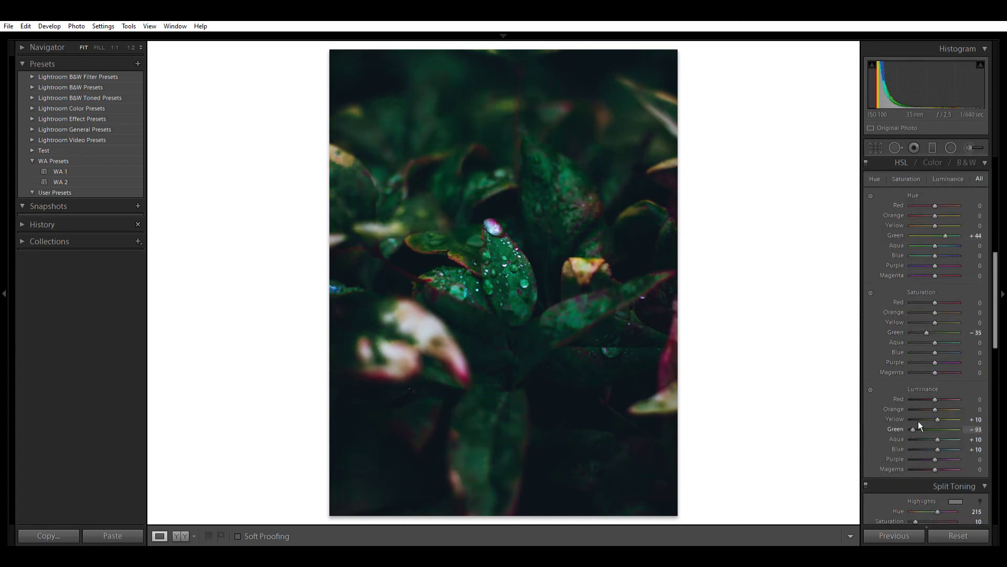
pyautogui.press('r')
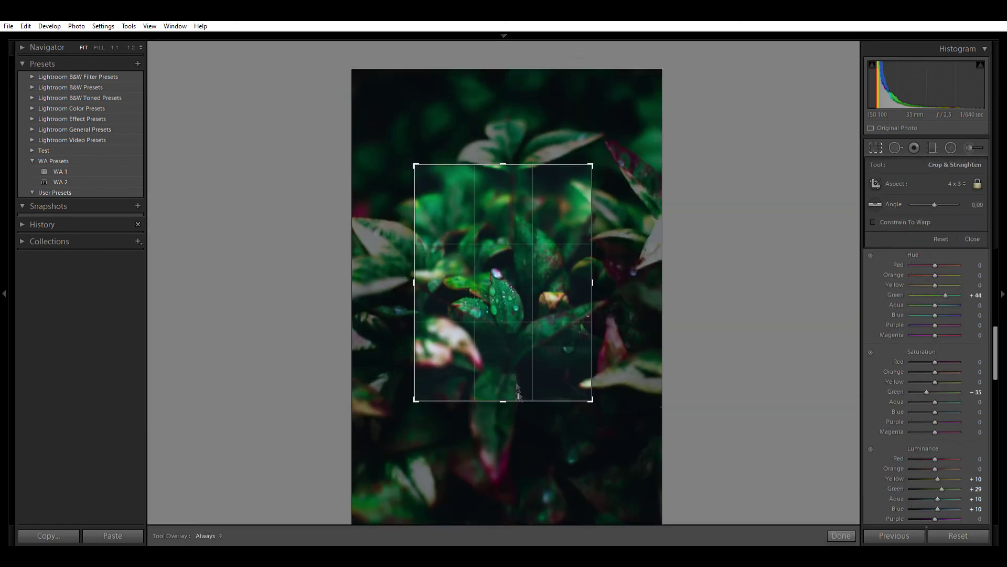
# Darken the lower-right corner with a diagonal graduated filter at Exposure −0.60 and the upper-left corner with another at −0.80
pyautogui.press('m')
pyautogui.moveTo(608, 492); pyautogui.dragTo(519, 297)
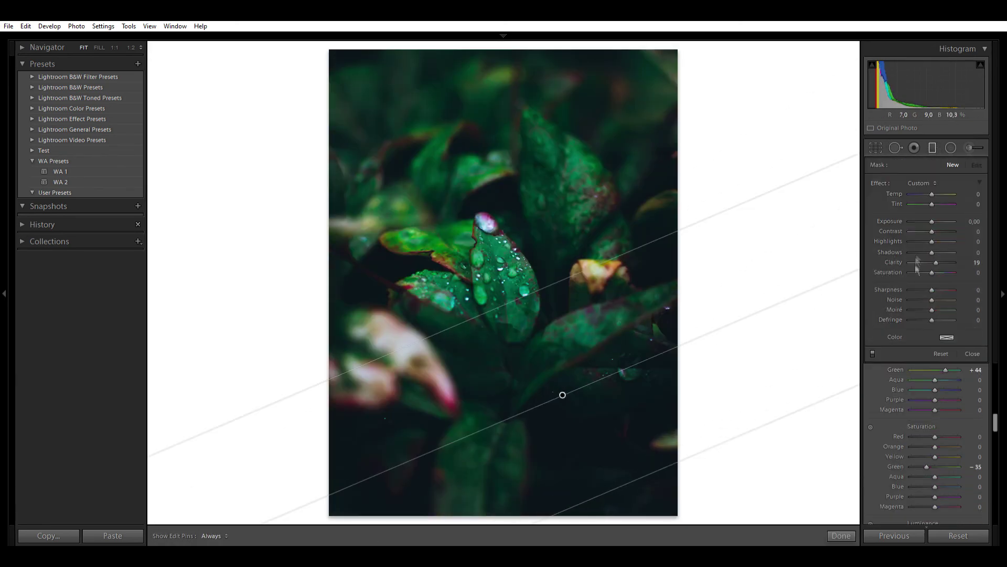
pyautogui.doubleClick(936, 262)
pyautogui.moveTo(931, 221); pyautogui.dragTo(927, 221)
pyautogui.moveTo(371, 70); pyautogui.dragTo(448, 240)
pyautogui.moveTo(262, 118); pyautogui.dragTo(220, 26)
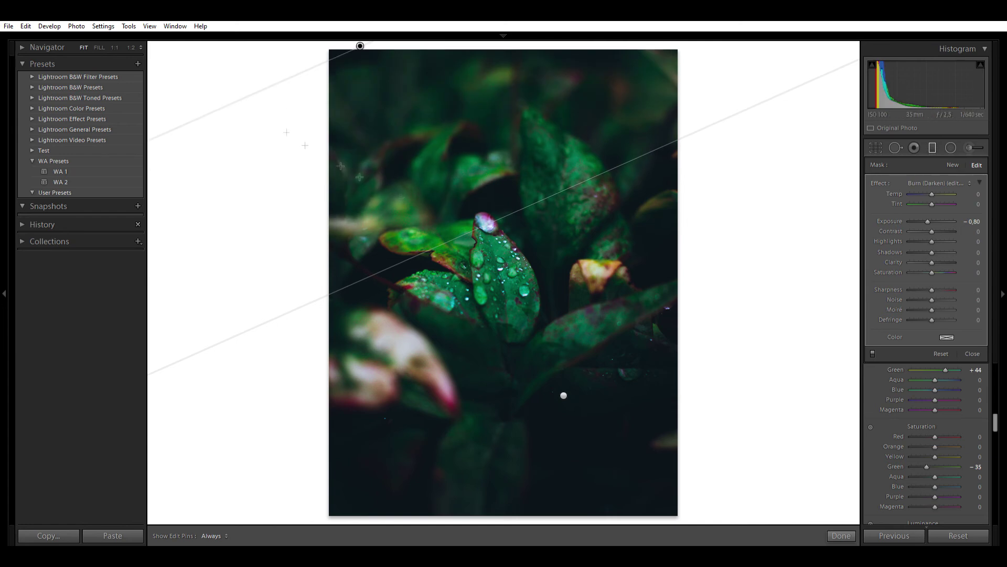
pyautogui.click(564, 393)
pyautogui.press('m')
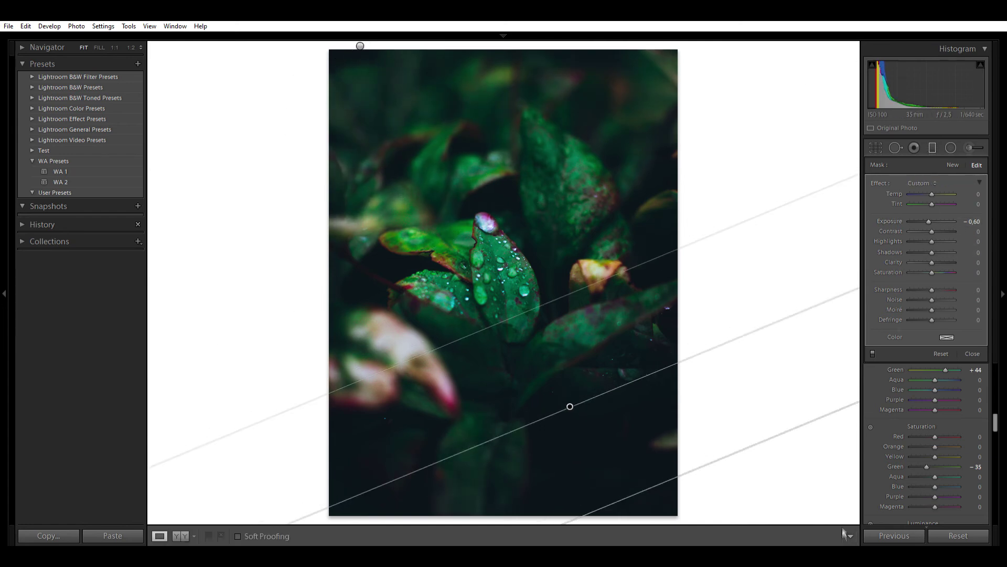
# Brush the dewy leaf and its neighbour with Exposure 0.10 and Highlights 0, and compare the photo side by side with its original
pyautogui.press('k')
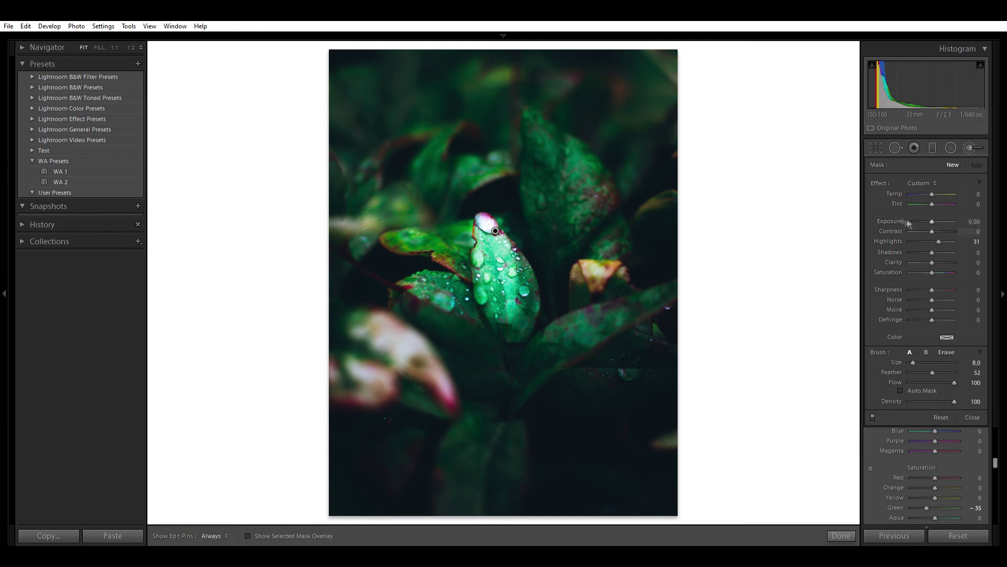
pyautogui.moveTo(908, 224); pyautogui.dragTo(919, 221)
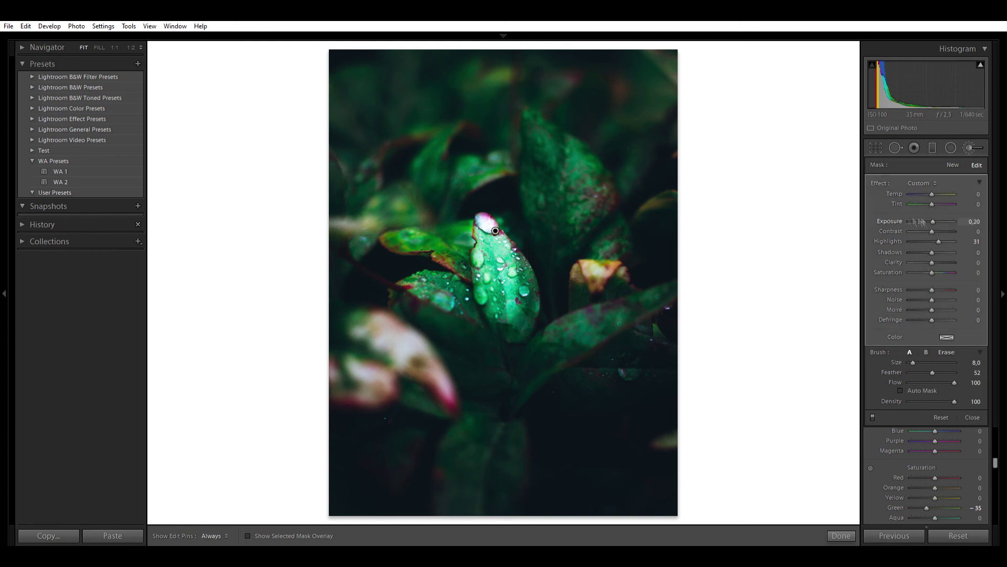
pyautogui.doubleClick(896, 241)
pyautogui.press('Up')
pyautogui.press('Down')
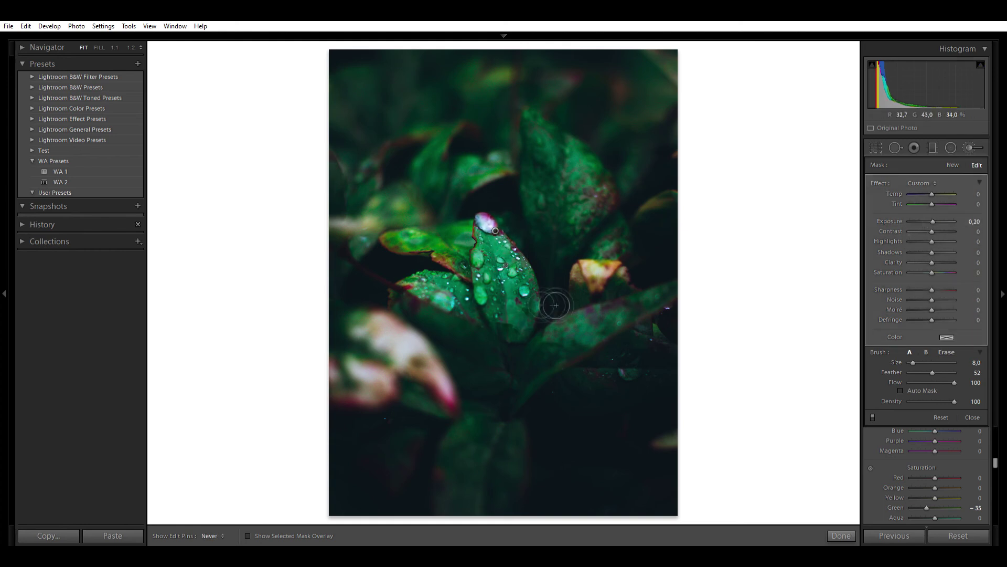
pyautogui.moveTo(539, 342); pyautogui.dragTo(611, 323)
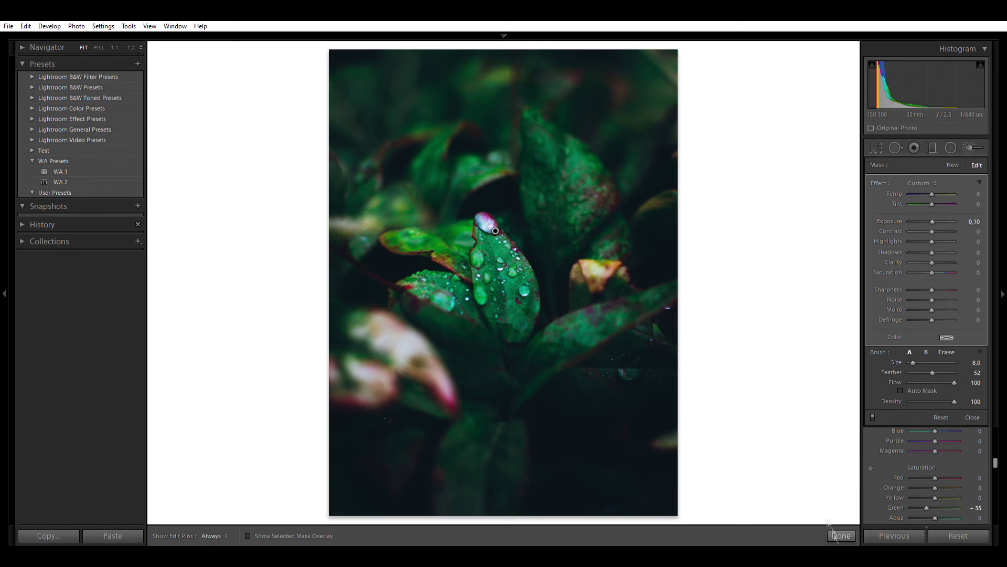
pyautogui.click(841, 535)
pyautogui.press('y')
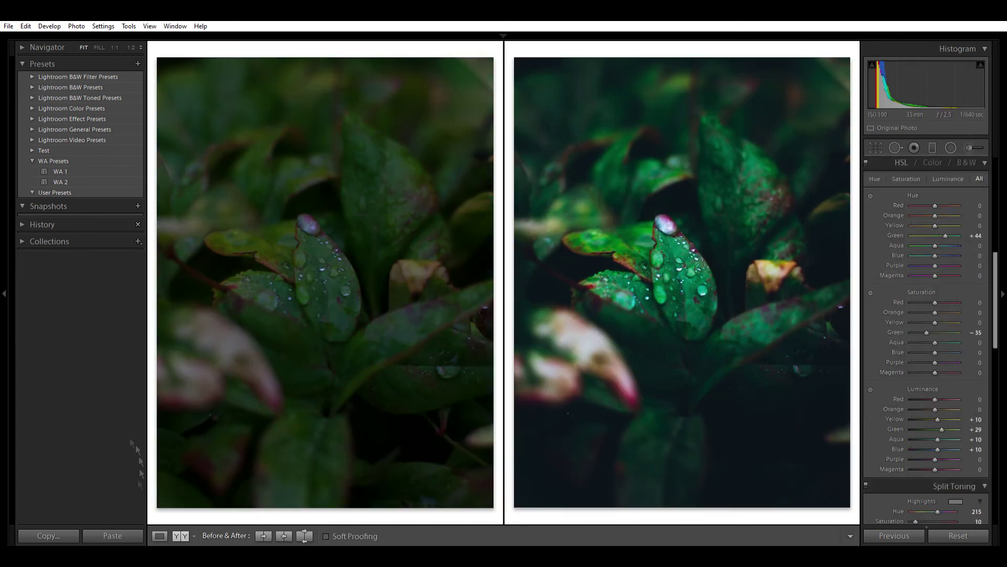
pyautogui.click(160, 535)
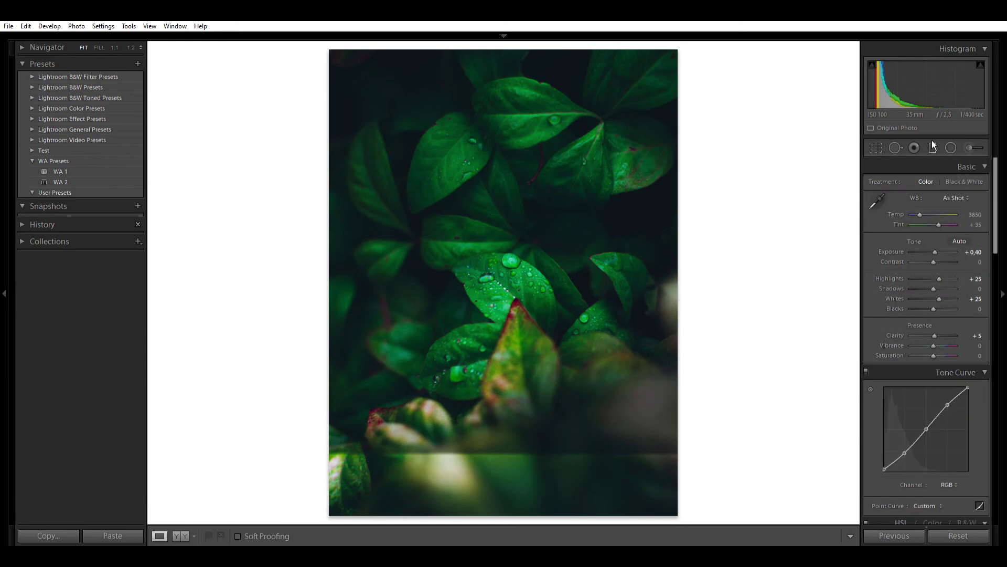
# Darken the green leaf photo's lower right with a diagonal graduated filter at Exposure −2.30 and its lower left with another at −0.30
pyautogui.click(933, 147)
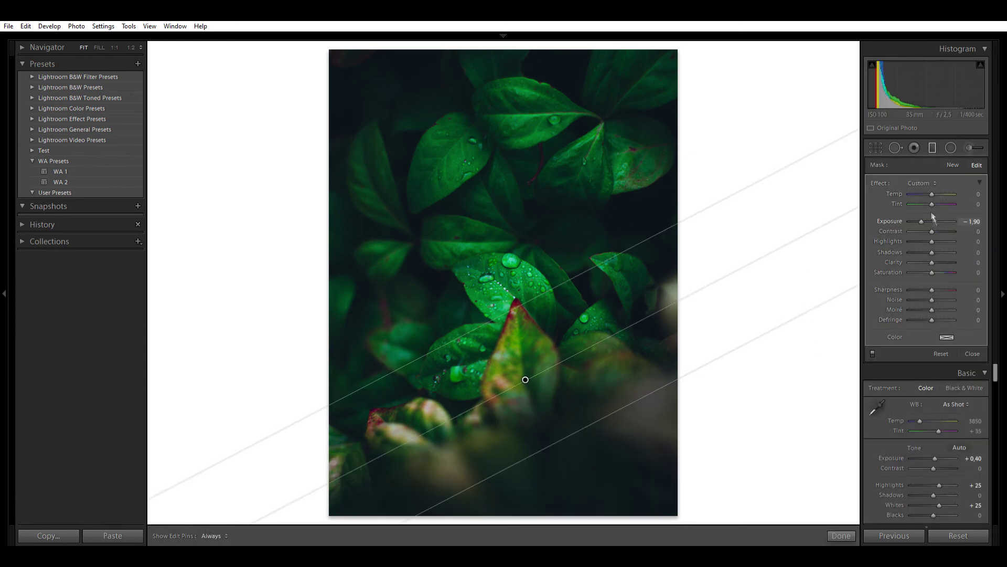
pyautogui.moveTo(500, 283)
pyautogui.mouseDown()
pyautogui.moveTo(514, 300)
pyautogui.moveTo(506, 293)
pyautogui.mouseUp()
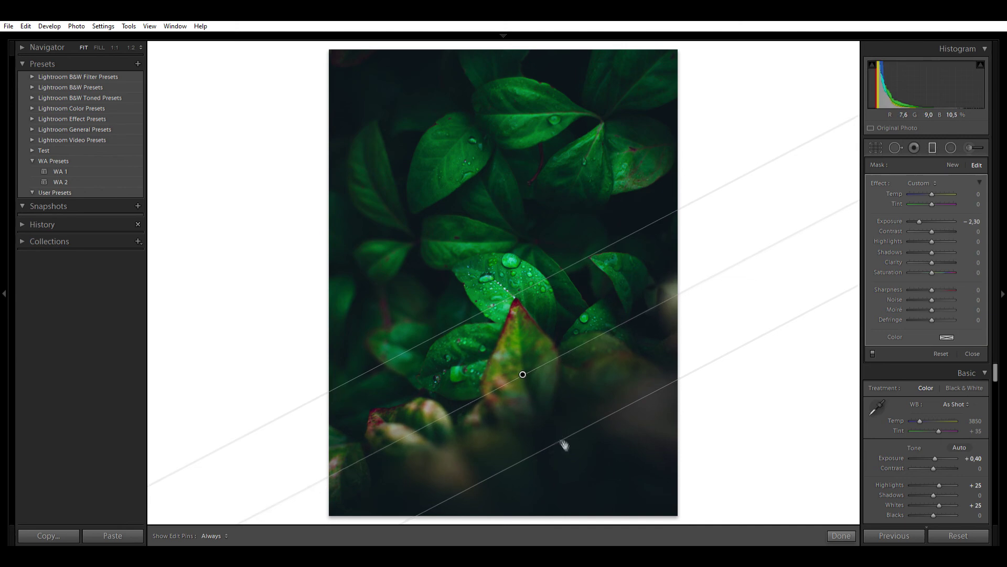
pyautogui.moveTo(562, 443); pyautogui.dragTo(675, 481)
pyautogui.hotkey('ctrl', 'z')
pyautogui.click(544, 415)
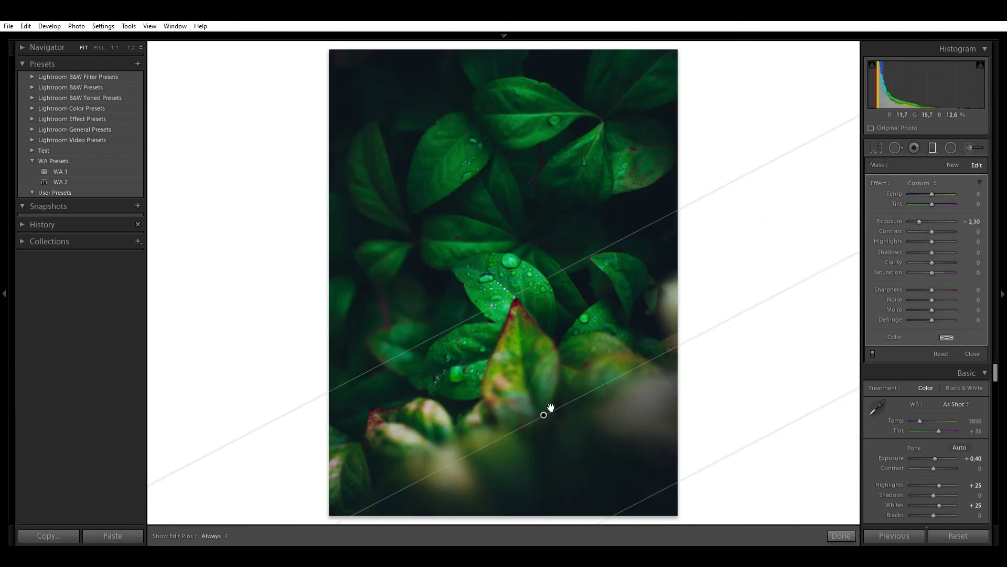
pyautogui.moveTo(544, 415); pyautogui.dragTo(526, 392)
pyautogui.moveTo(471, 286); pyautogui.dragTo(486, 316)
pyautogui.click(841, 535)
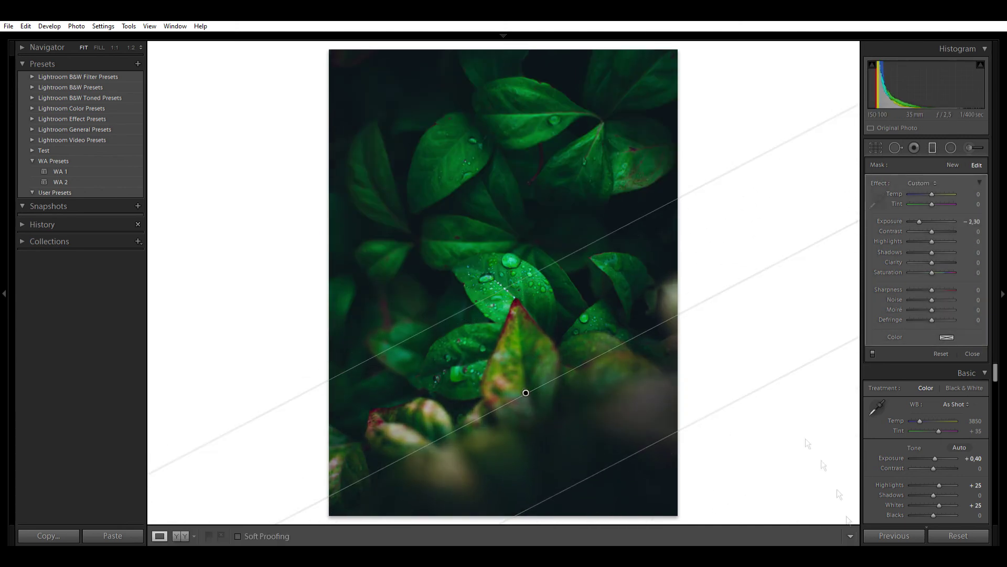
pyautogui.press('m')
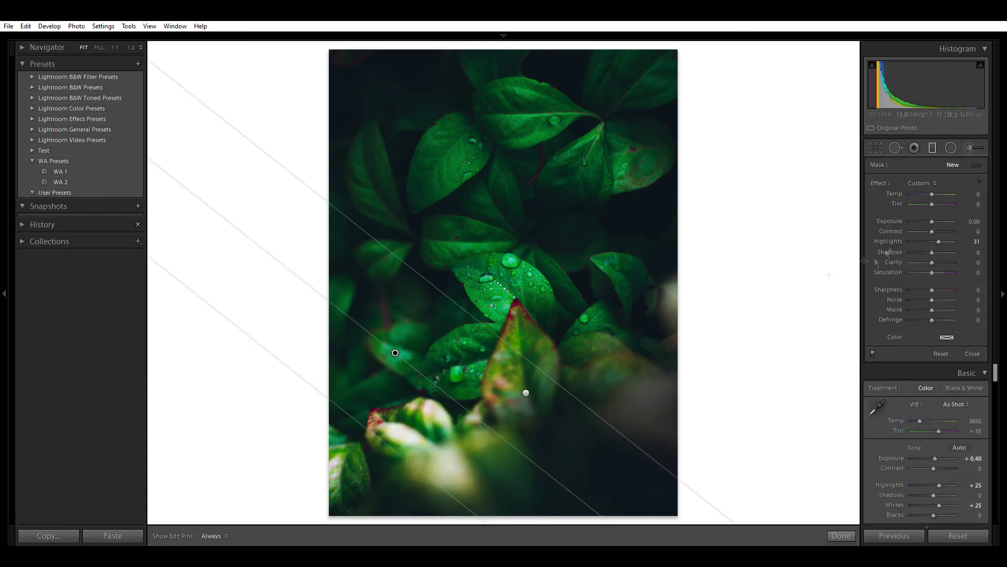
pyautogui.moveTo(931, 221); pyautogui.dragTo(930, 221)
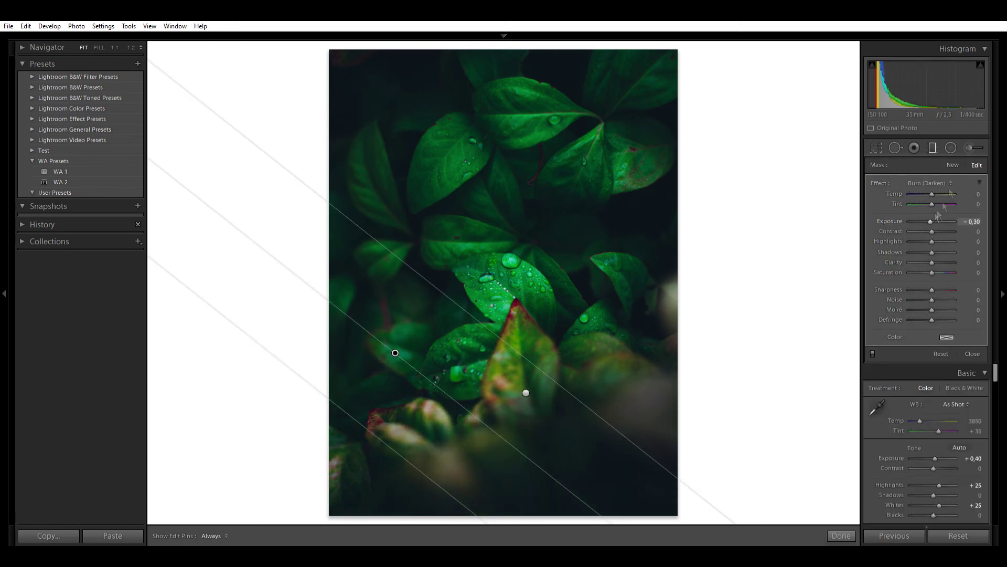
# Set the adjustment brush to Exposure 0.10 and Clarity 5 for the green leaf photo
pyautogui.click(971, 149)
pyautogui.click(948, 216)
pyautogui.press('h')
pyautogui.click(940, 260)
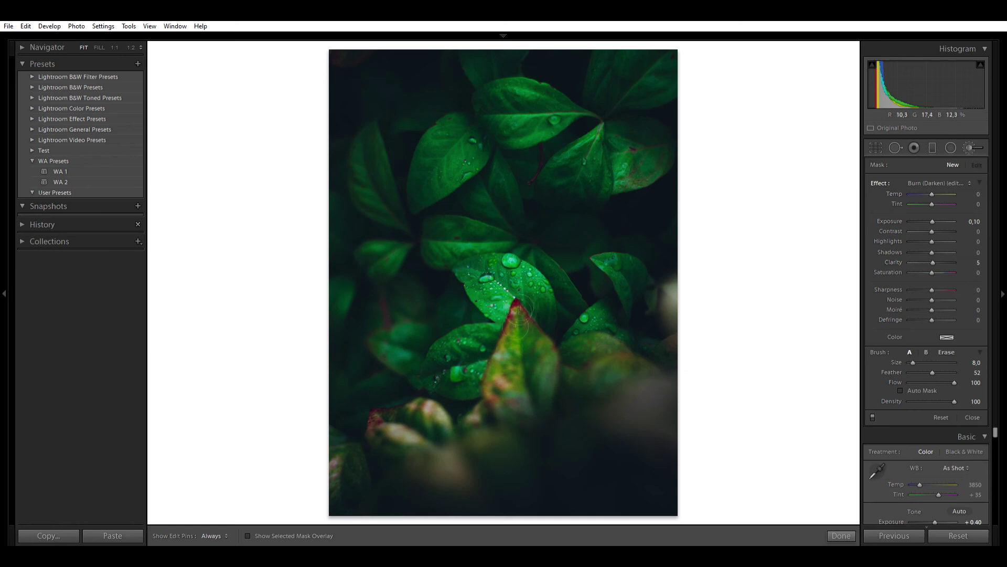
pyautogui.press('h')
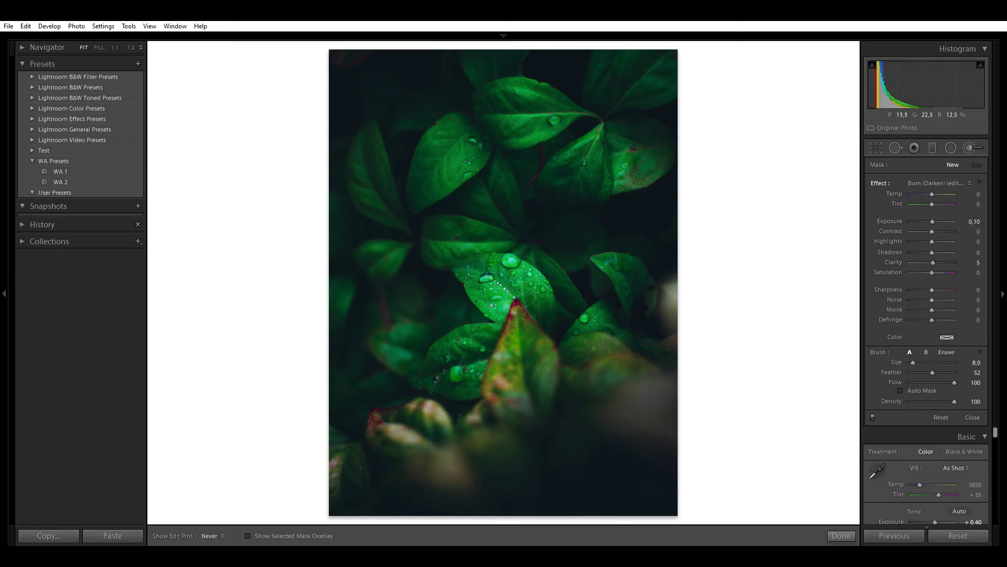
pyautogui.click(850, 536)
# Set Hue to Yellow +2, Green +44 and Aqua −62, and Luminance to Yellow +64, Green −18 and Aqua +76
pyautogui.scroll(-8, 934, 341)
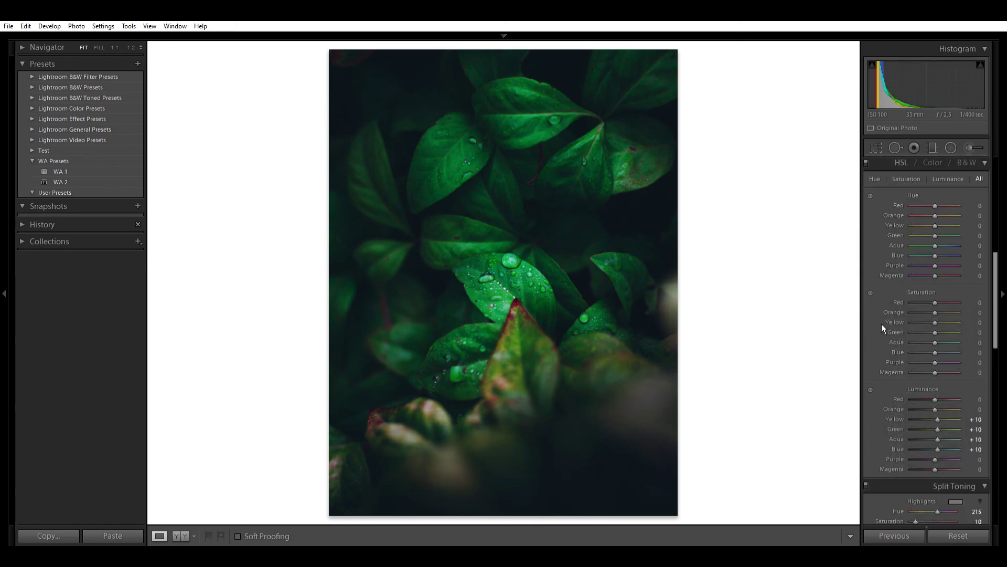
pyautogui.moveTo(929, 228)
pyautogui.mouseDown()
pyautogui.moveTo(912, 236)
pyautogui.moveTo(953, 240)
pyautogui.moveTo(924, 247)
pyautogui.mouseUp()
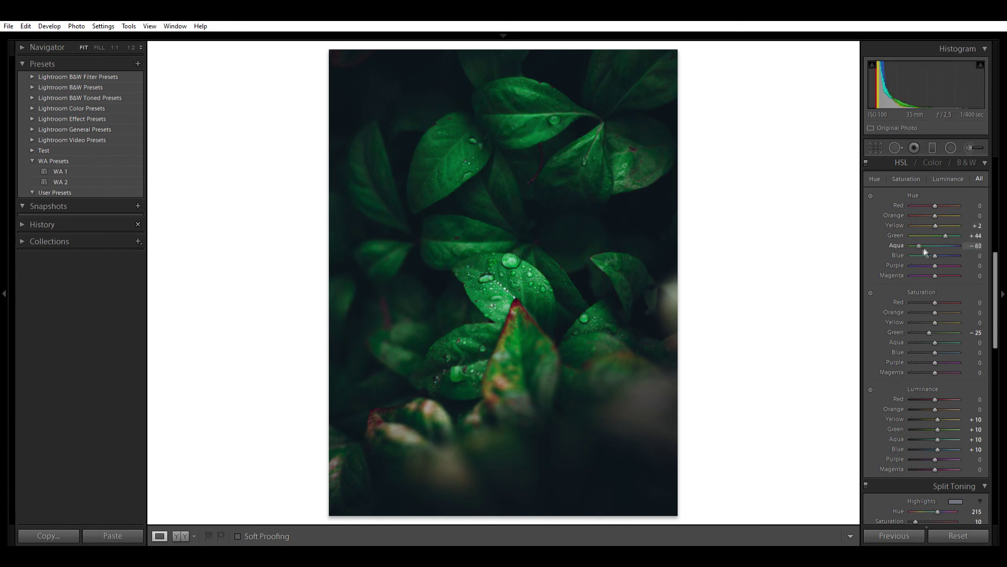
pyautogui.moveTo(938, 429)
pyautogui.mouseDown()
pyautogui.moveTo(924, 423)
pyautogui.moveTo(961, 406)
pyautogui.moveTo(927, 412)
pyautogui.moveTo(935, 424)
pyautogui.mouseUp()
pyautogui.moveTo(937, 419)
pyautogui.mouseDown()
pyautogui.moveTo(962, 415)
pyautogui.moveTo(952, 419)
pyautogui.mouseUp()
pyautogui.moveTo(937, 440); pyautogui.dragTo(958, 439)
# Set Saturation to Green −24 and Aqua +33, and compare the photo with and without the HSL adjustments
pyautogui.moveTo(938, 344)
pyautogui.mouseDown()
pyautogui.moveTo(965, 344)
pyautogui.moveTo(932, 337)
pyautogui.mouseUp()
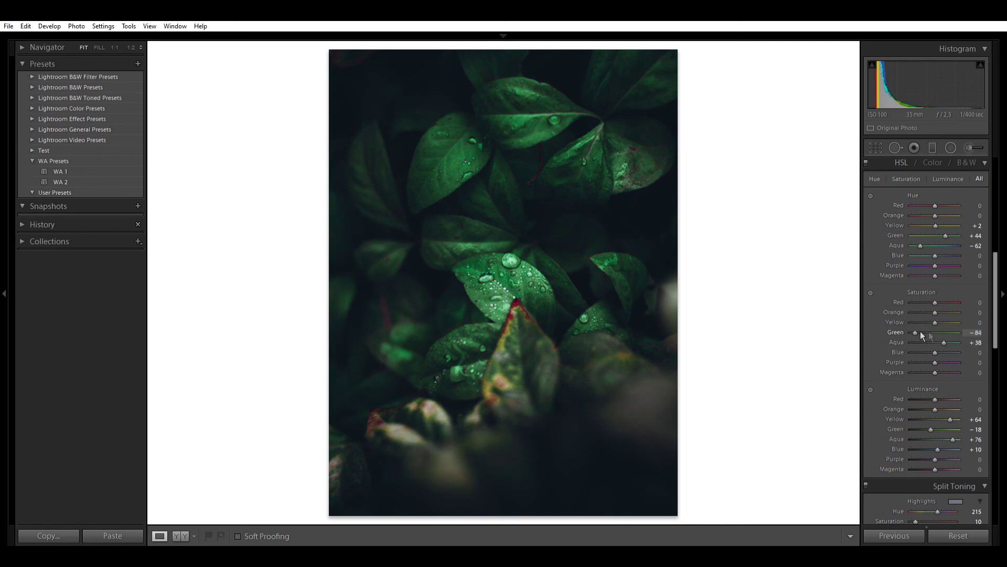
pyautogui.moveTo(947, 339); pyautogui.dragTo(950, 339)
pyautogui.scroll(2, 878, 360)
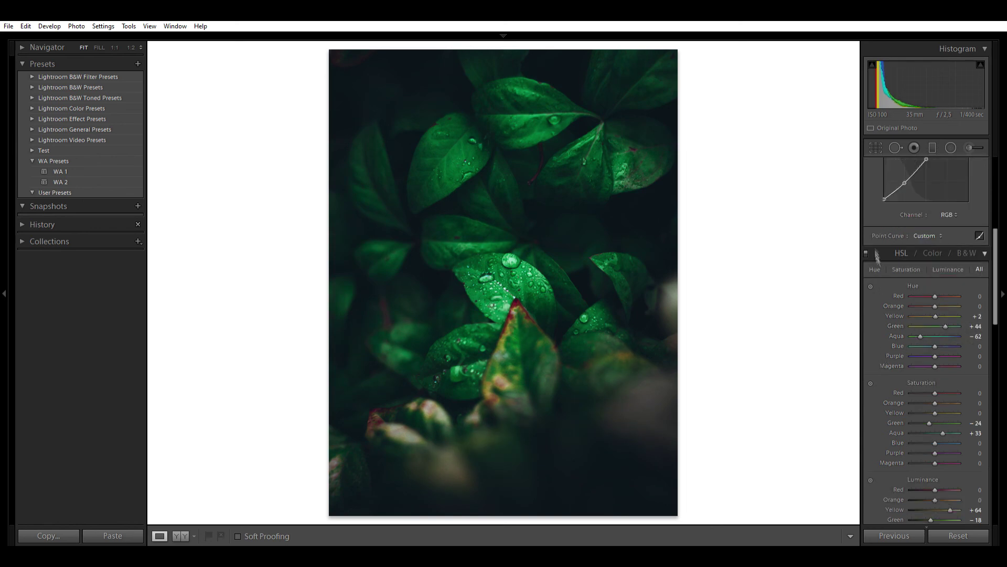
pyautogui.click(867, 252)
pyautogui.click(867, 252)
# Set the green leaf photo's Vibrance to −15 and compare it with its unedited version
pyautogui.scroll(5, 879, 363)
pyautogui.press('\\')
pyautogui.press('\\')
pyautogui.press('\\')
pyautogui.press('\\')
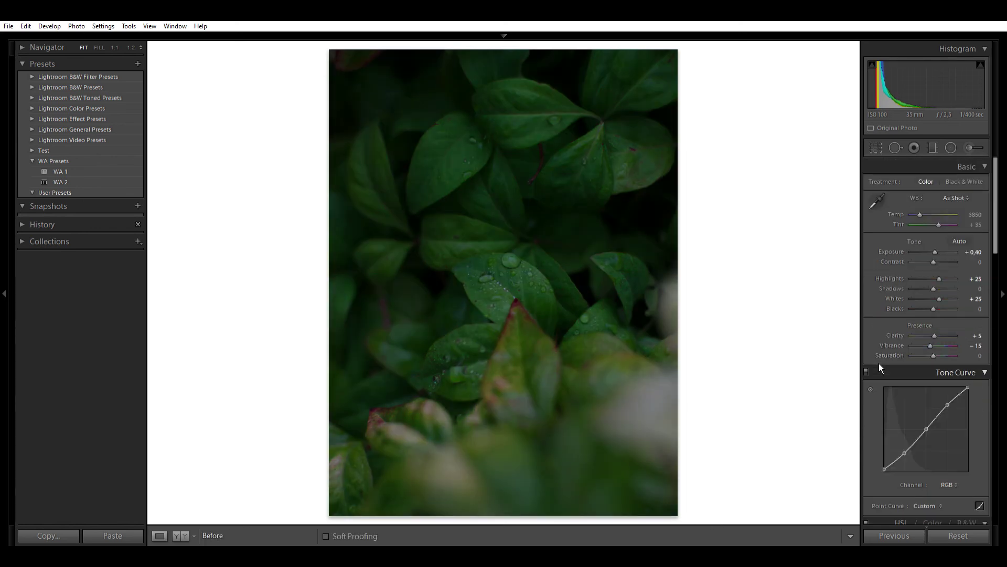
pyautogui.press('y')
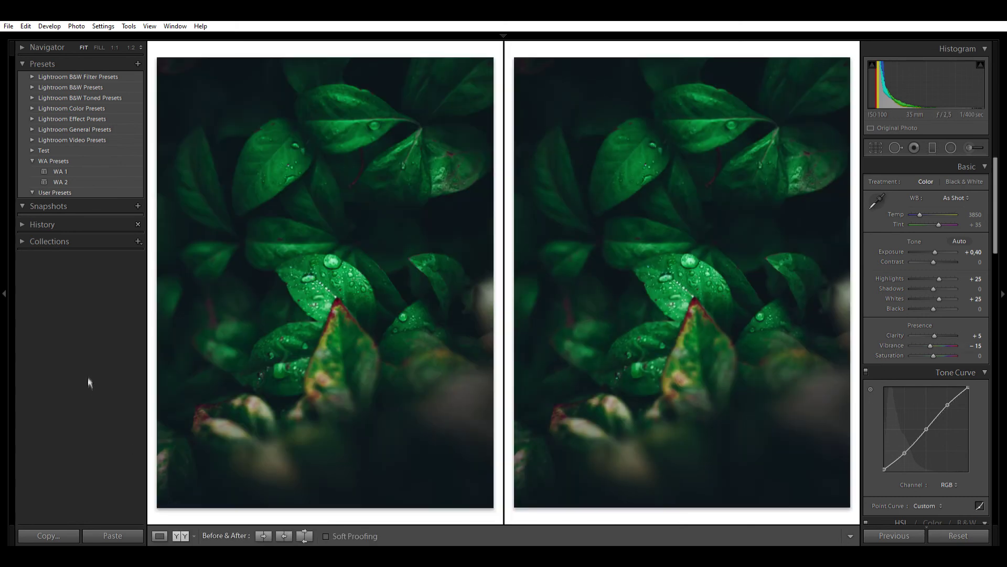